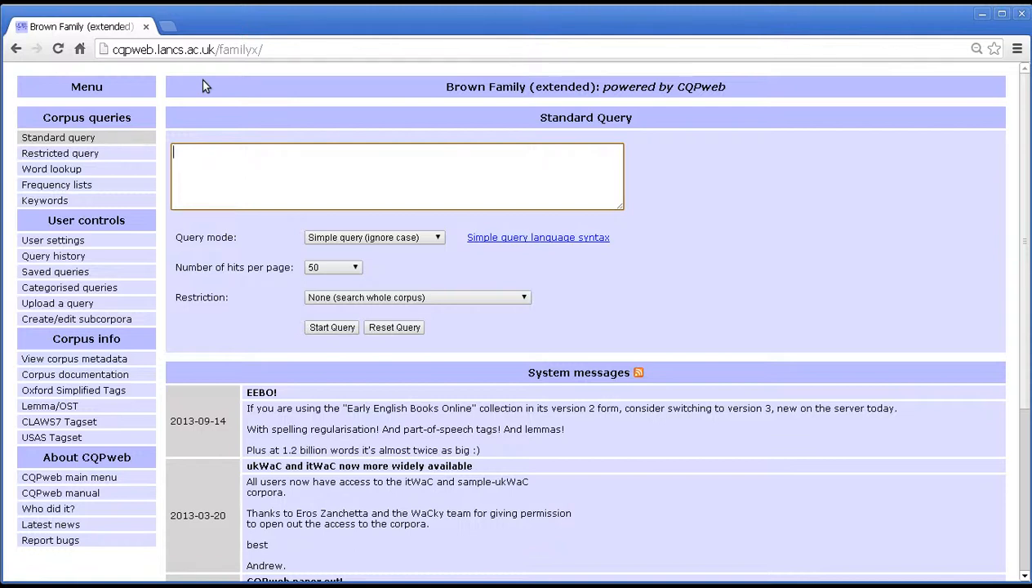
# Step: Run a simple query for "sometimes" across the whole corpus and show the distribution of its hits
pyautogui.write('sometimes')
pyautogui.click(325, 327)
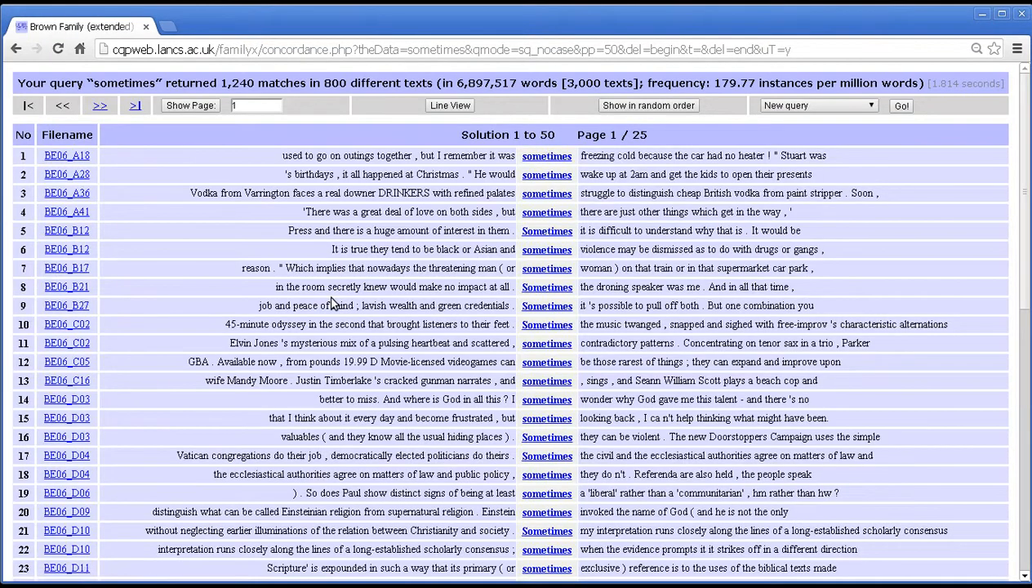
pyautogui.click(798, 110)
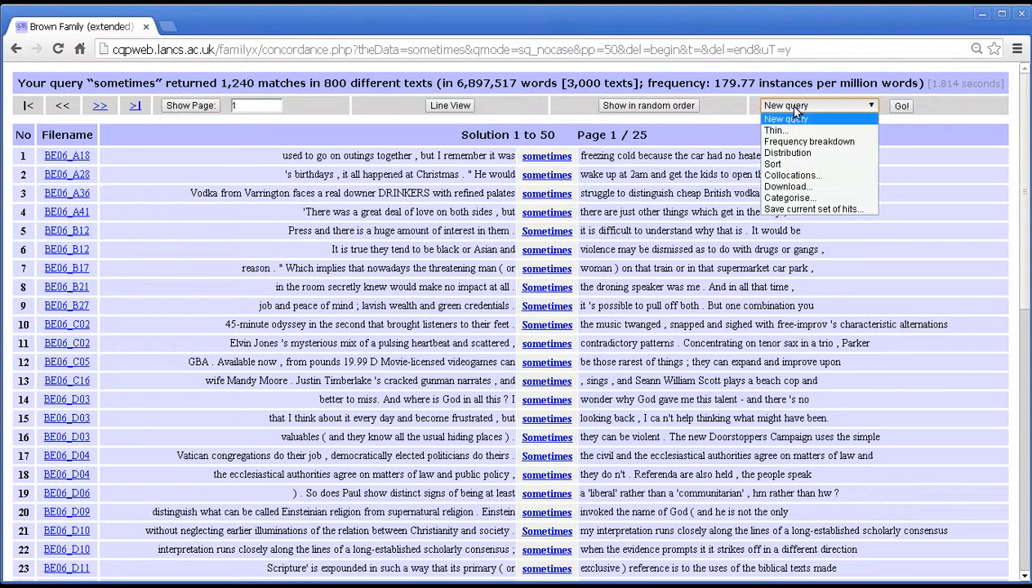
pyautogui.click(795, 154)
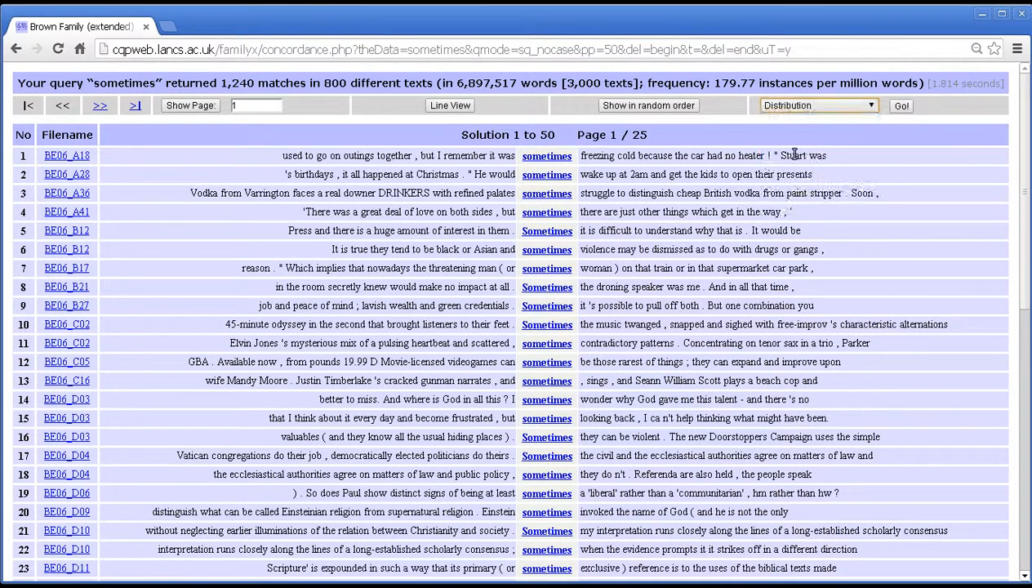
pyautogui.click(896, 111)
pyautogui.click(894, 106)
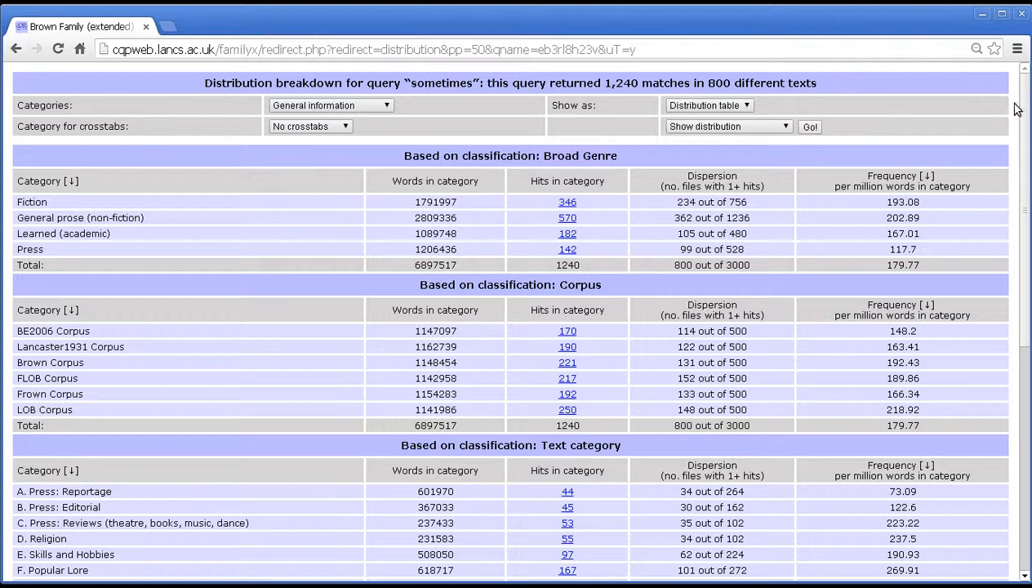
# Step: Look over the classification tables in the distribution breakdown, from Broad Genre through Regional variety
pyautogui.moveTo(635, 163); pyautogui.dragTo(542, 155)
pyautogui.click(588, 284)
pyautogui.doubleClick(589, 284)
pyautogui.click(615, 286)
pyautogui.scroll(-3, 1015, 229)
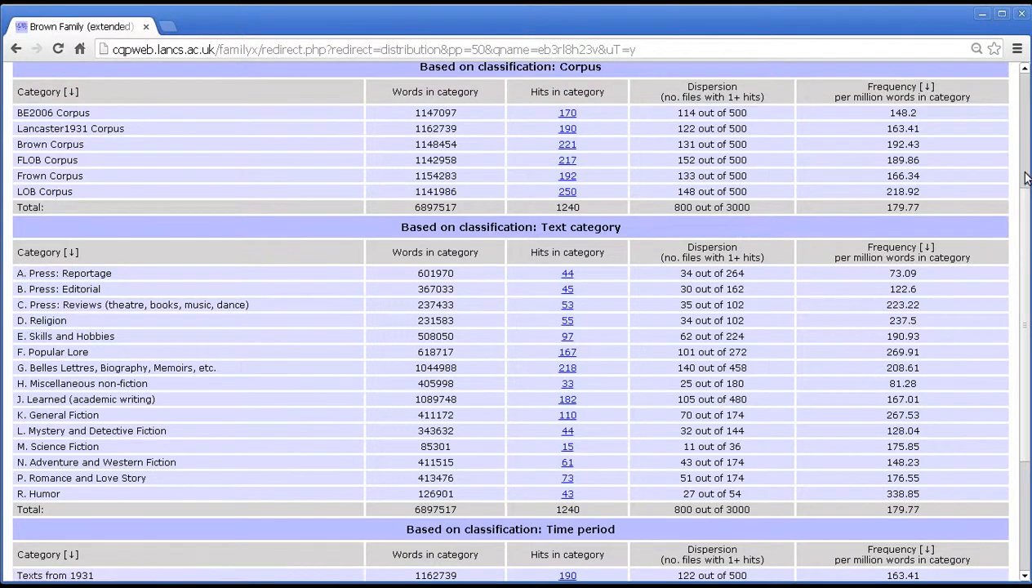
pyautogui.scroll(-2, 1013, 161)
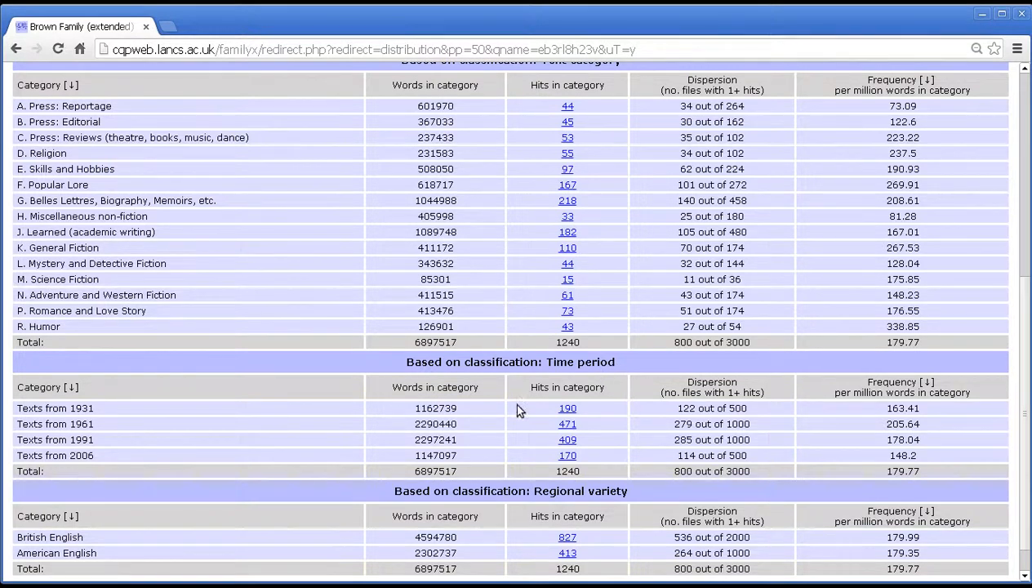
pyautogui.scroll(-1, 1024, 357)
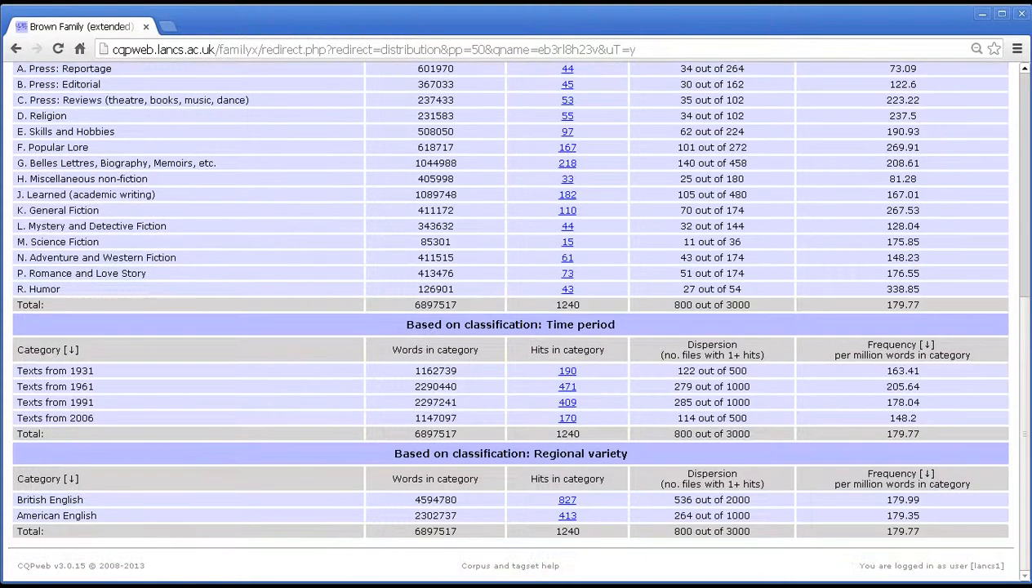
pyautogui.scroll(5, 524, 160)
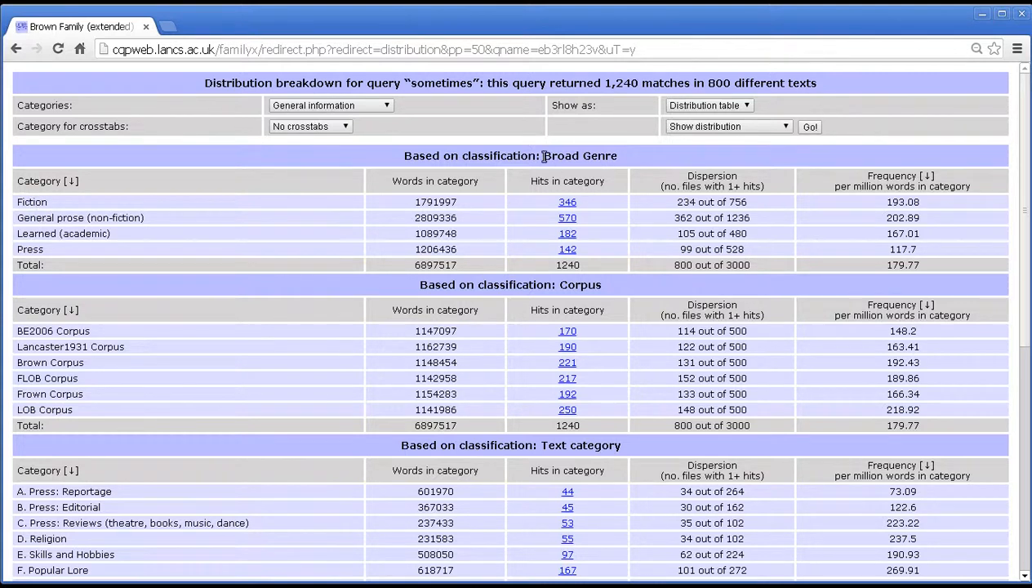
# Step: Examine the Broad Genre classification and its four categories: Fiction, General prose, Learned and Press
pyautogui.moveTo(544, 156); pyautogui.dragTo(620, 156)
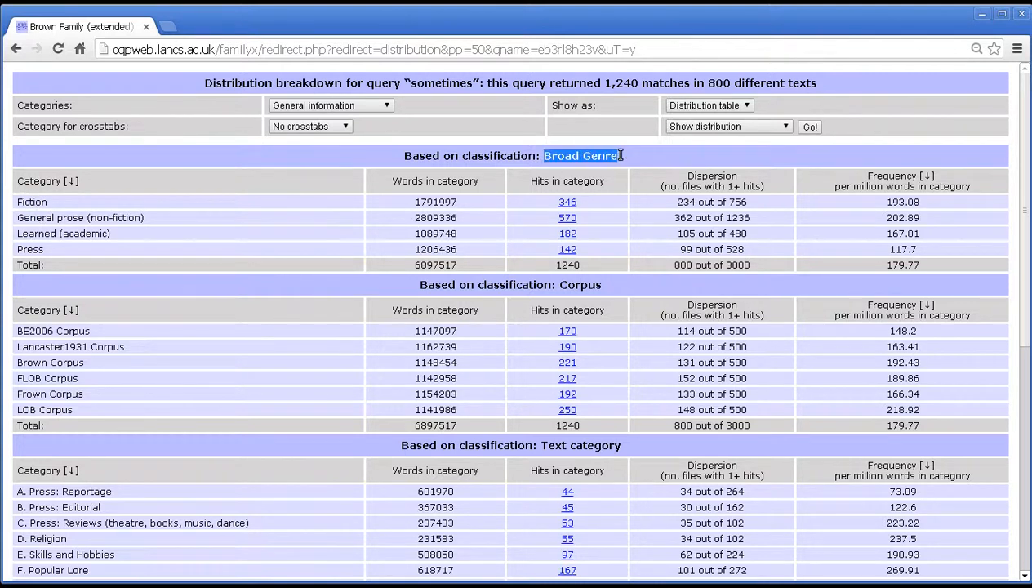
pyautogui.doubleClick(31, 202)
pyautogui.doubleClick(27, 218)
pyautogui.doubleClick(34, 234)
pyautogui.doubleClick(30, 248)
pyautogui.click(113, 263)
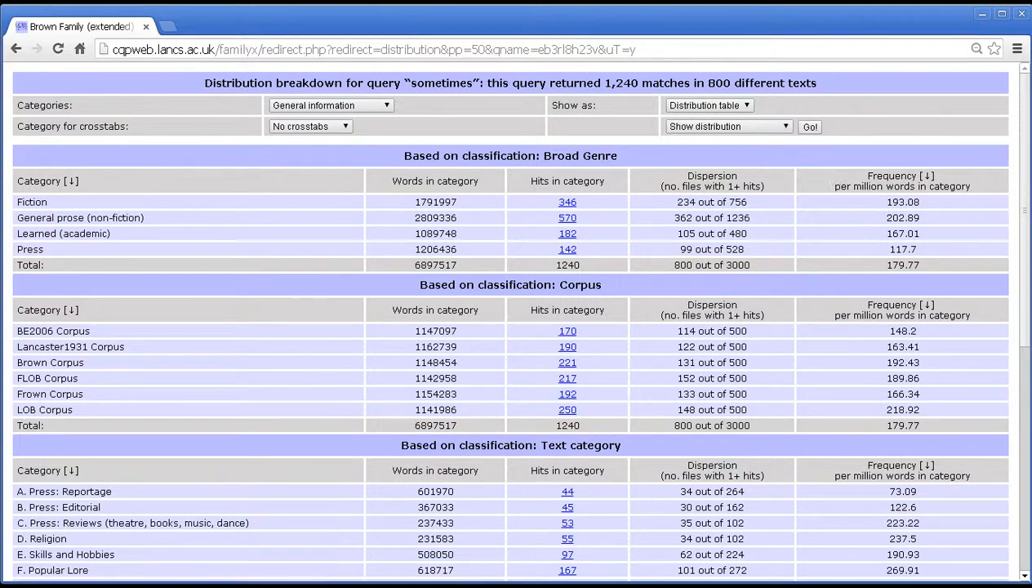
# Step: Examine the British English and American English categories in the Regional variety table
pyautogui.scroll(-3, 1016, 235)
pyautogui.scroll(-3, 1016, 235)
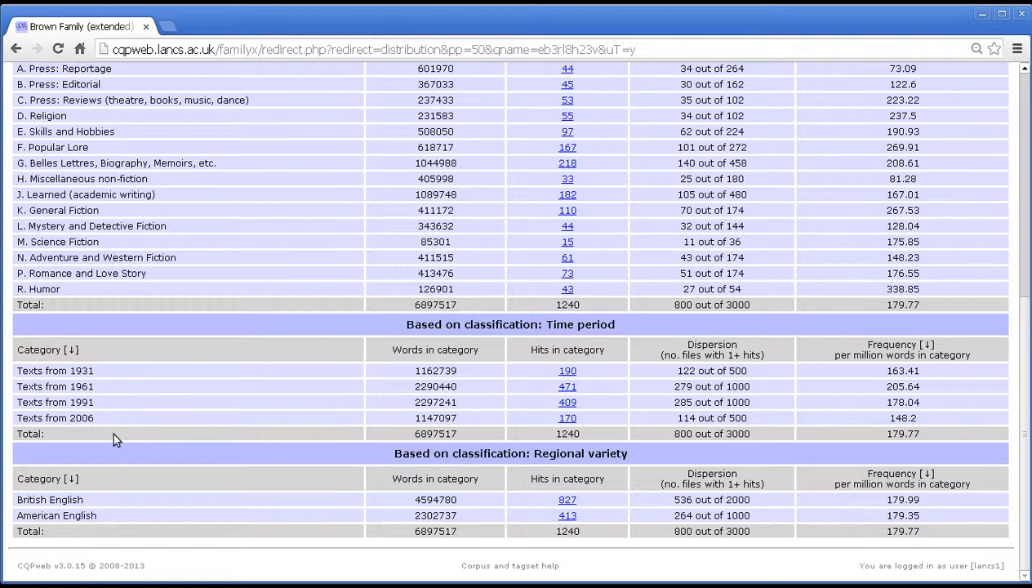
pyautogui.moveTo(85, 499); pyautogui.dragTo(40, 499)
pyautogui.click(90, 518)
pyautogui.moveTo(1019, 473); pyautogui.dragTo(1027, 238)
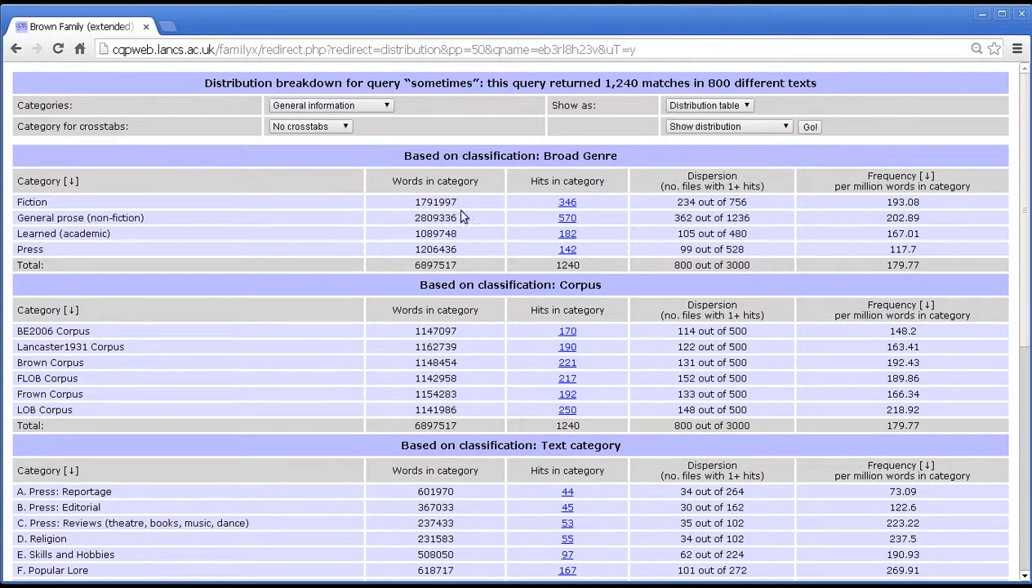
# Step: Examine the words-in-category figures and totals in the Broad Genre, Corpus and Text category tables
pyautogui.moveTo(439, 247); pyautogui.dragTo(440, 241)
pyautogui.click(440, 200)
pyautogui.moveTo(23, 265); pyautogui.dragTo(464, 269)
pyautogui.click(462, 269)
pyautogui.scroll(-3, 371, 253)
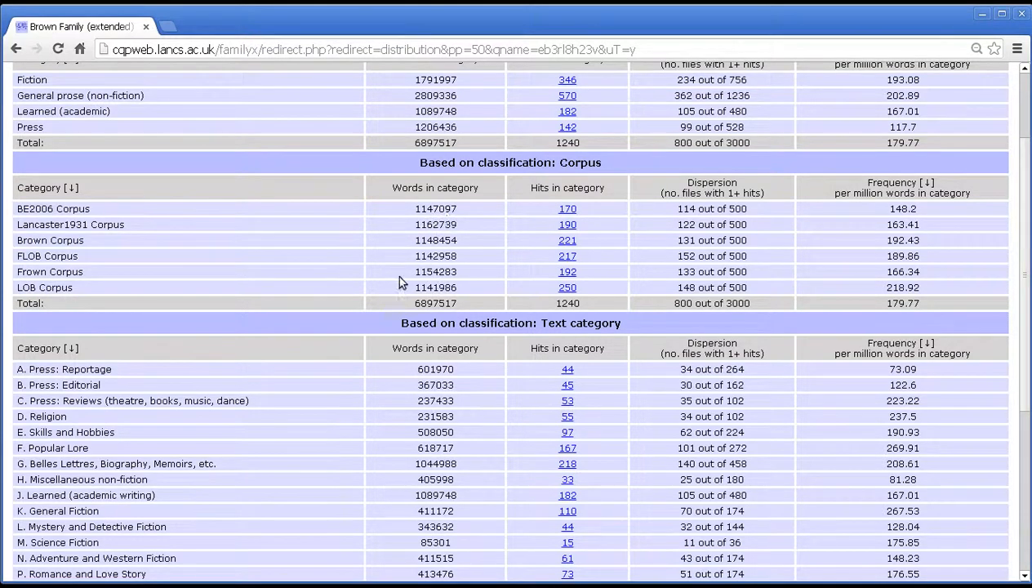
pyautogui.middleClick(336, 323)
pyautogui.middleClick(328, 383)
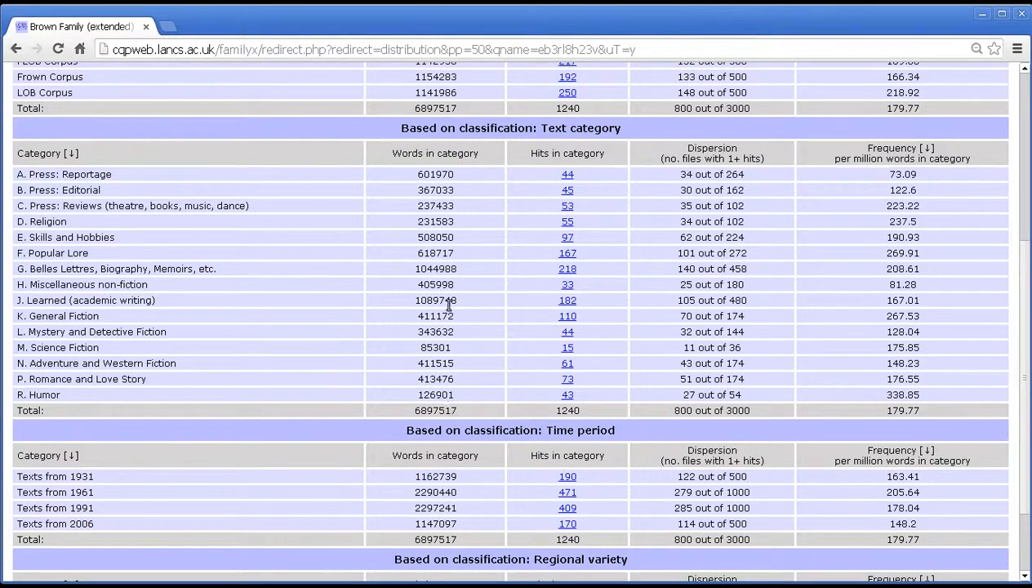
pyautogui.middleClick(414, 332)
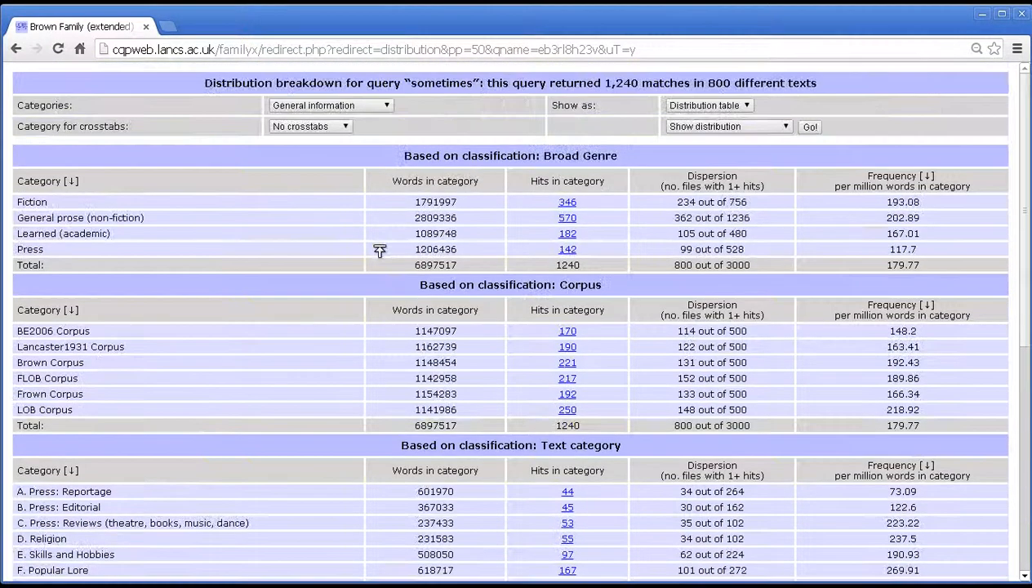
pyautogui.middleClick(513, 240)
# Step: Review the query word and match count in the heading, and the Dispersion column's definition
pyautogui.doubleClick(445, 83)
pyautogui.moveTo(604, 83); pyautogui.dragTo(637, 86)
pyautogui.moveTo(662, 186); pyautogui.dragTo(764, 186)
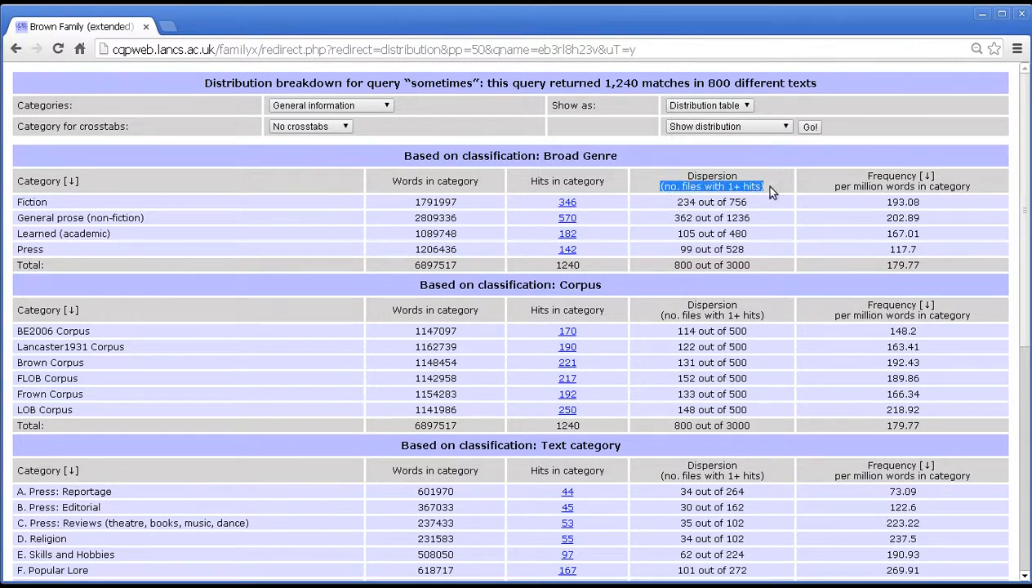
pyautogui.click(765, 186)
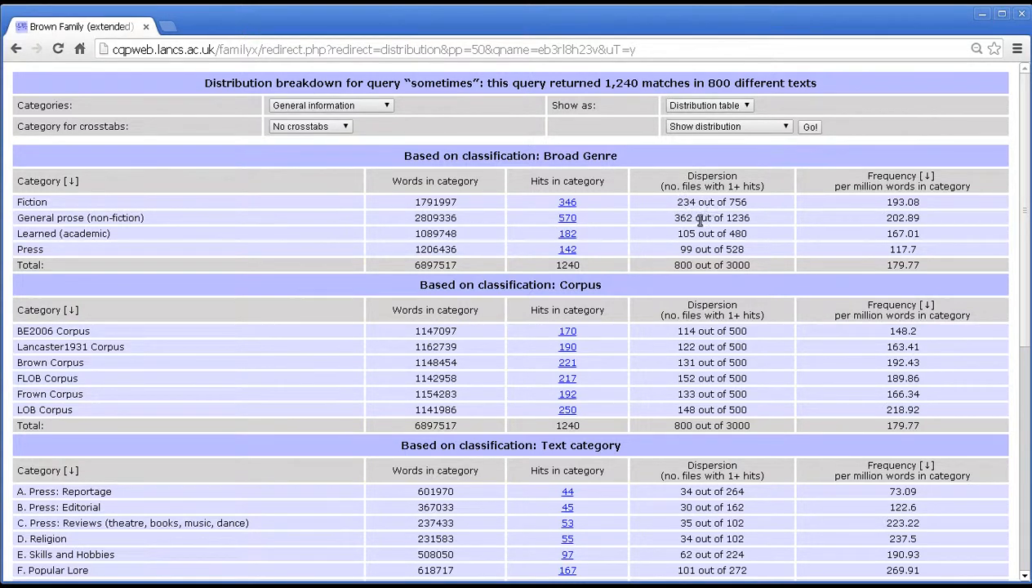
# Step: Examine the Fiction dispersion, comparing the number of files containing "sometimes" with the number of files in the category
pyautogui.doubleClick(693, 201)
pyautogui.doubleClick(686, 202)
pyautogui.doubleClick(735, 202)
pyautogui.click(758, 211)
pyautogui.doubleClick(734, 203)
pyautogui.click(682, 202)
pyautogui.doubleClick(734, 202)
pyautogui.click(757, 209)
pyautogui.tripleClick(743, 204)
pyautogui.click(725, 204)
pyautogui.moveTo(698, 201); pyautogui.dragTo(669, 202)
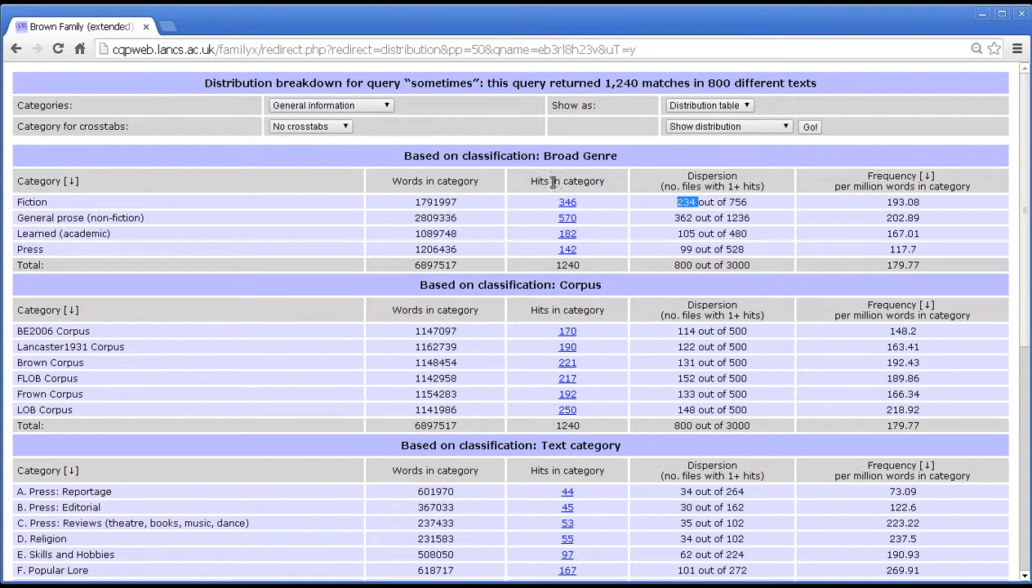
pyautogui.doubleClick(445, 84)
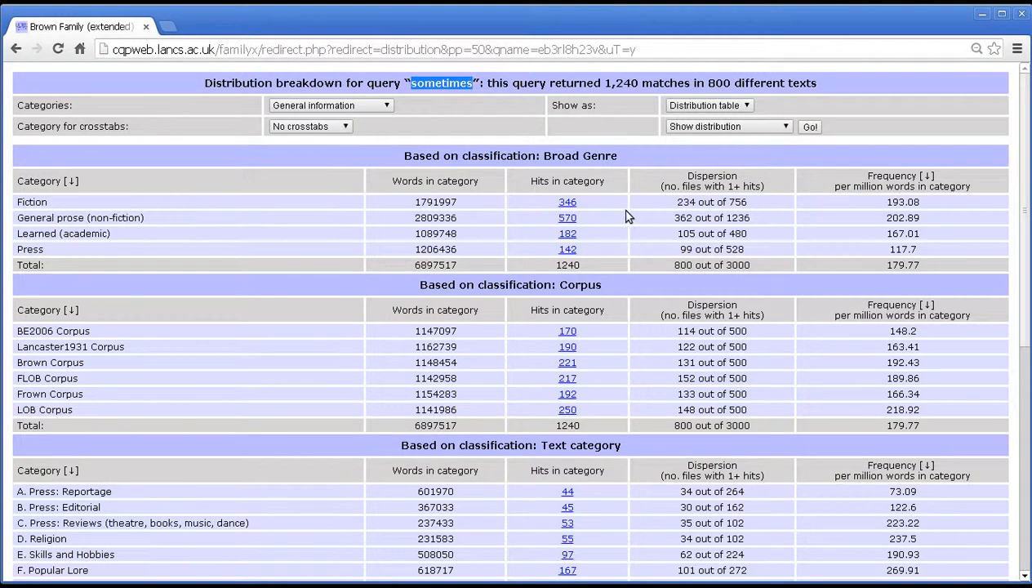
# Step: Sort the Broad Genre table by frequency per million words and return it to category order
pyautogui.moveTo(835, 187); pyautogui.dragTo(914, 187)
pyautogui.click(913, 213)
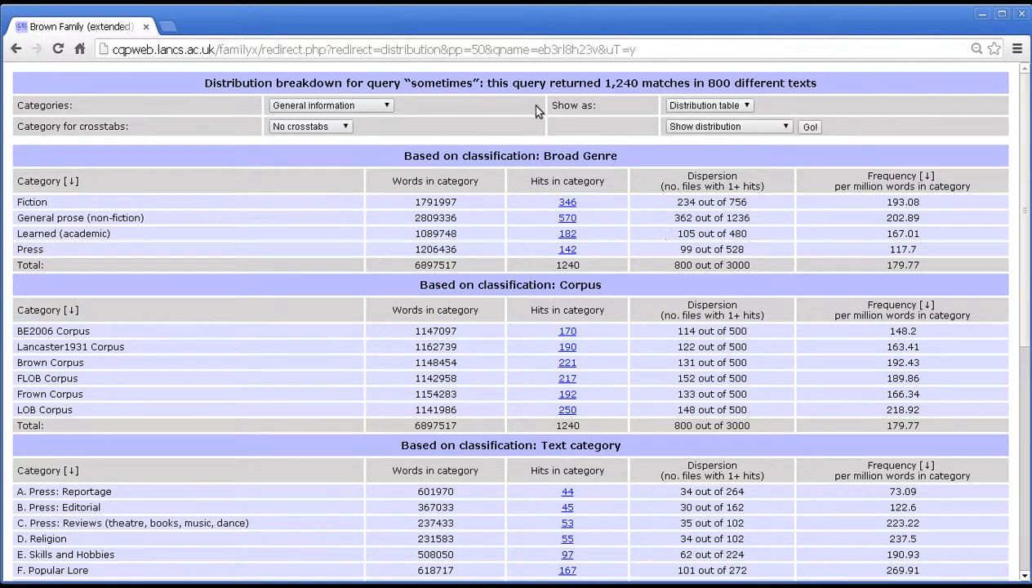
pyautogui.click(927, 177)
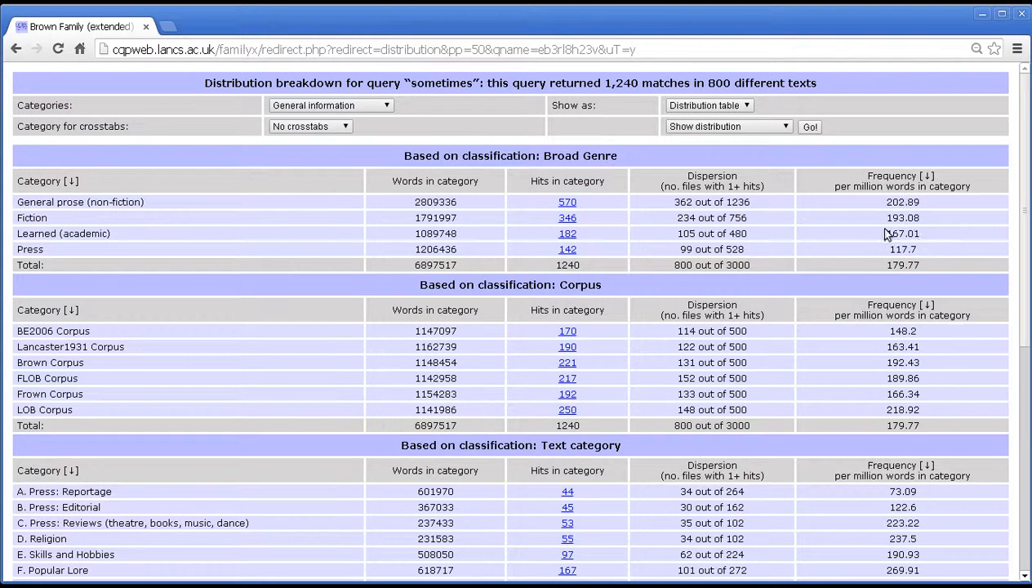
pyautogui.click(72, 181)
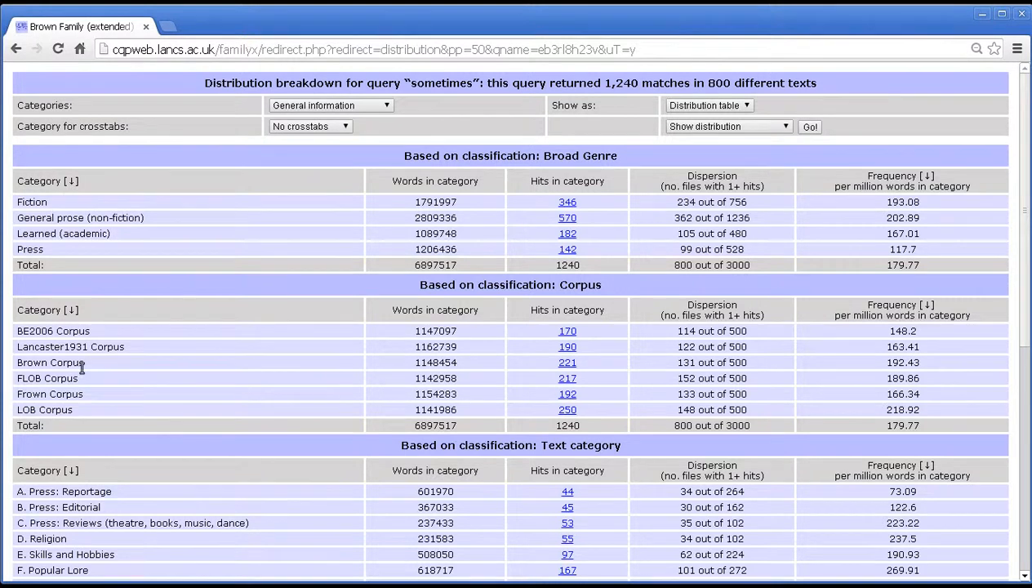
# Step: Sort the Corpus table by frequency per million words, return it to category order, and view the Text category table
pyautogui.click(928, 304)
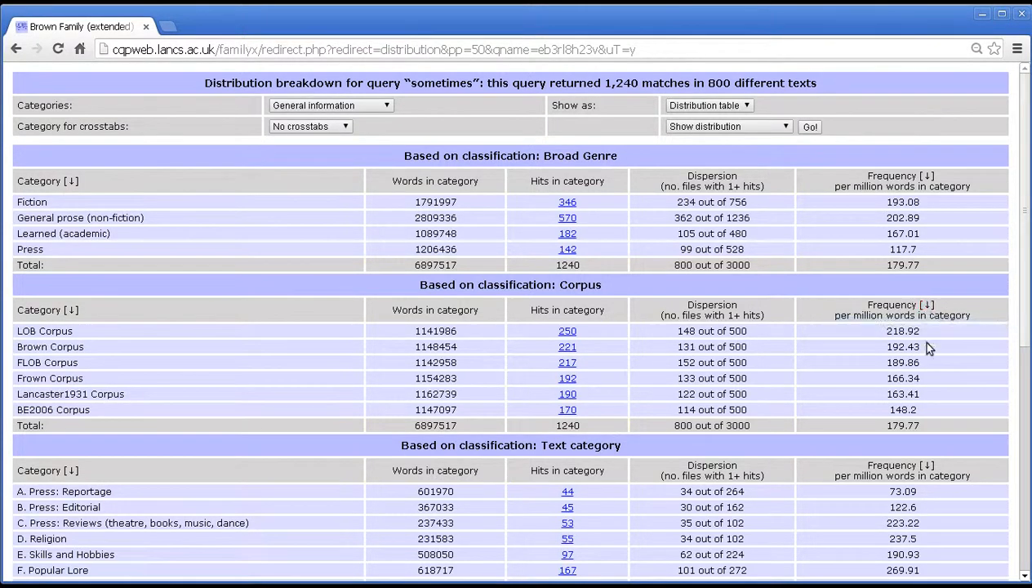
pyautogui.click(71, 311)
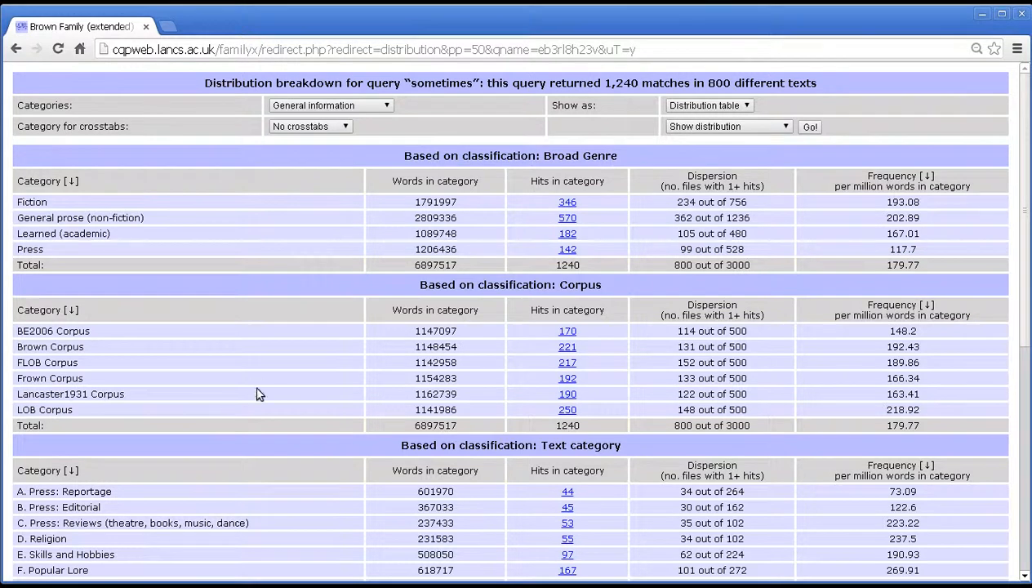
pyautogui.scroll(-1, 255, 391)
pyautogui.scroll(-4, 274, 375)
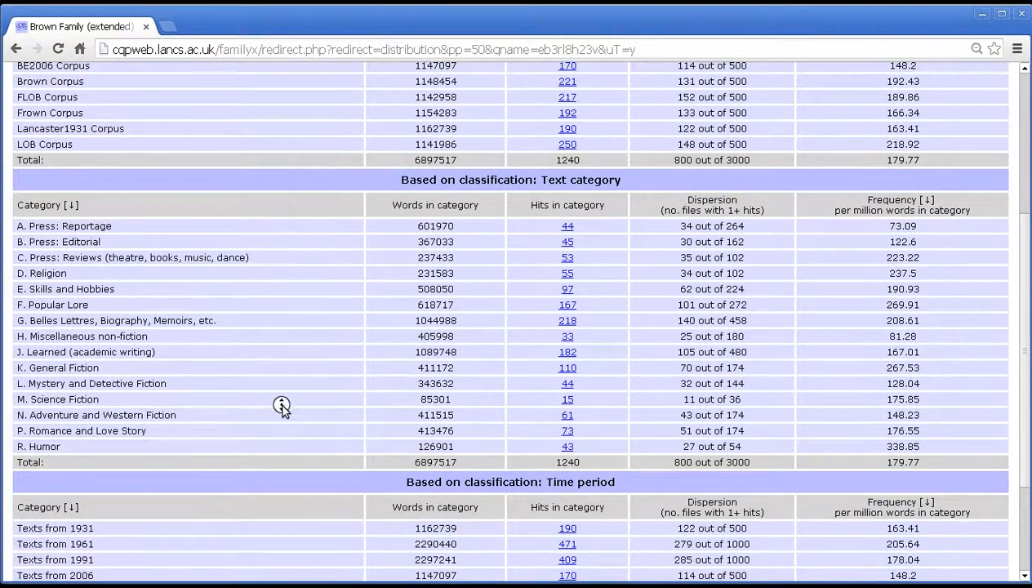
pyautogui.scroll(5, 282, 405)
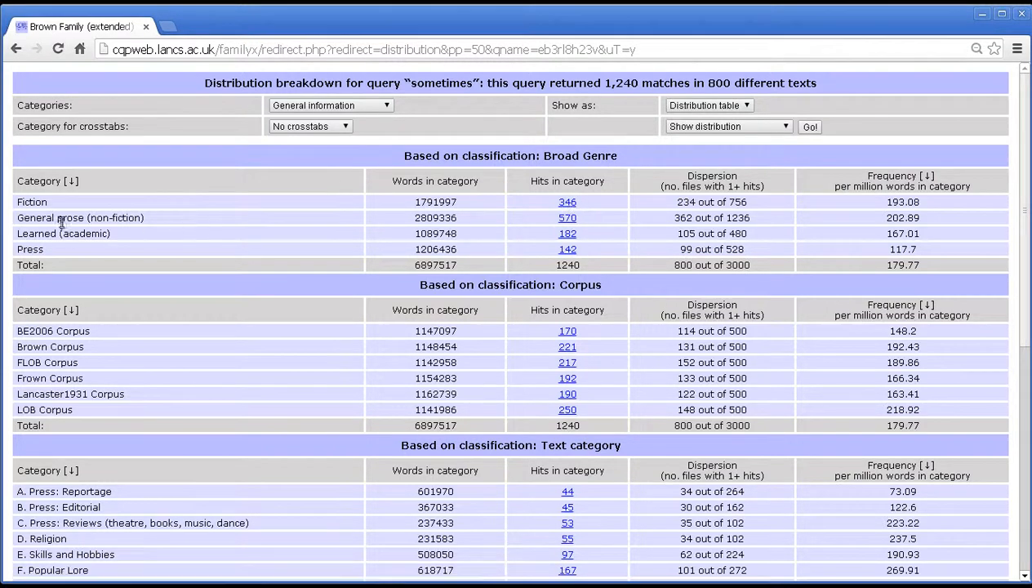
# Step: Open the concordance of the Fiction hits from the Broad Genre table
pyautogui.doubleClick(33, 202)
pyautogui.click(63, 206)
pyautogui.click(568, 204)
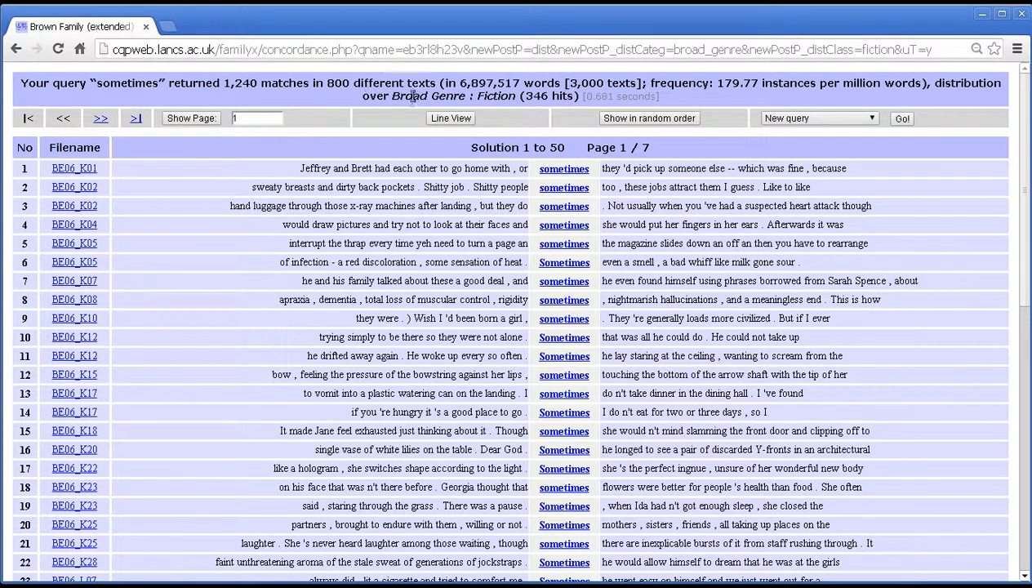
# Step: Examine the concordance heading for the Fiction distribution and hit count, and the filenames of the listed texts
pyautogui.doubleClick(536, 96)
pyautogui.click(536, 93)
pyautogui.moveTo(20, 83); pyautogui.dragTo(581, 97)
pyautogui.click(390, 97)
pyautogui.moveTo(933, 84); pyautogui.dragTo(510, 96)
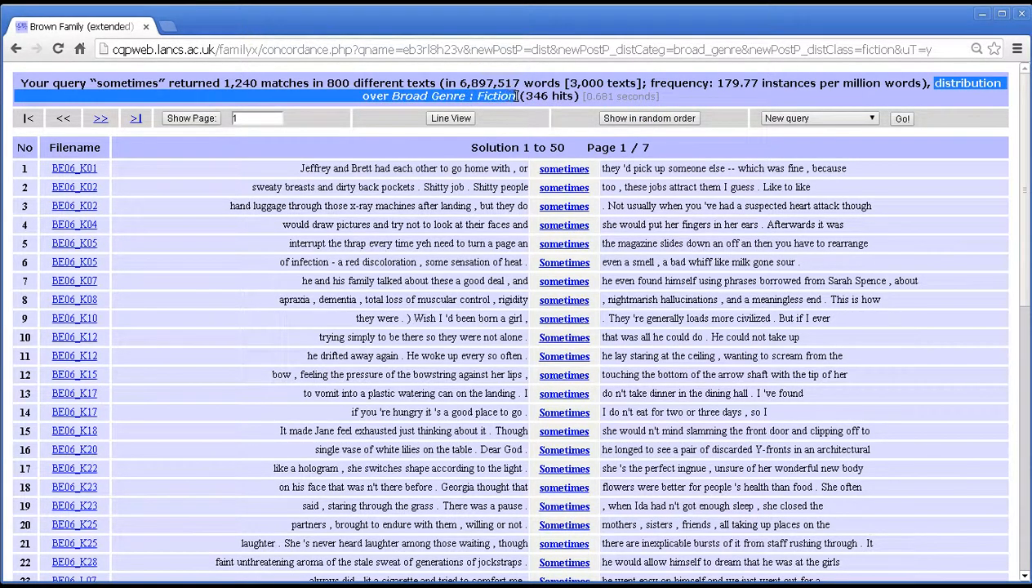
pyautogui.doubleClick(536, 97)
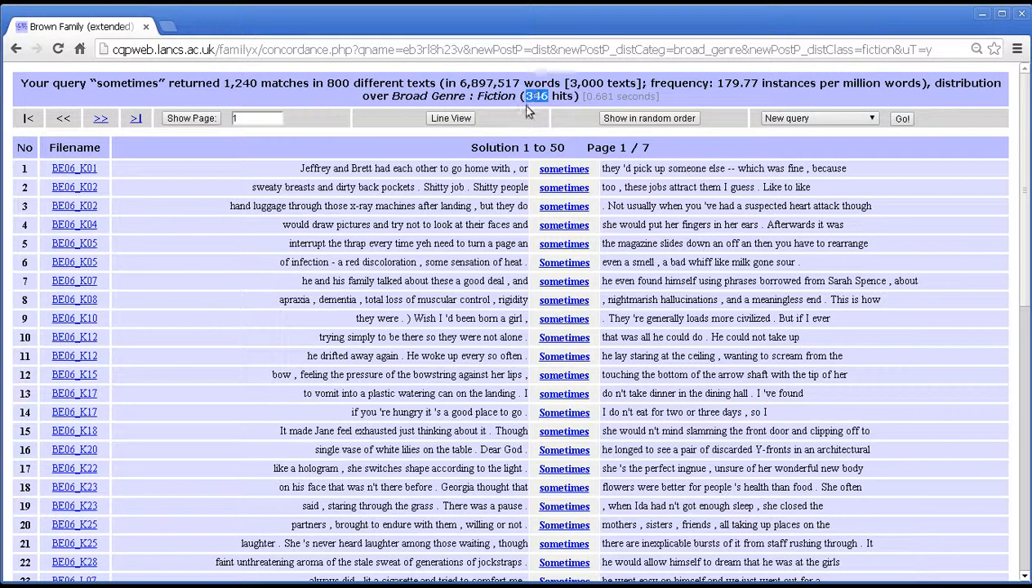
pyautogui.click(539, 98)
pyautogui.moveTo(84, 196)
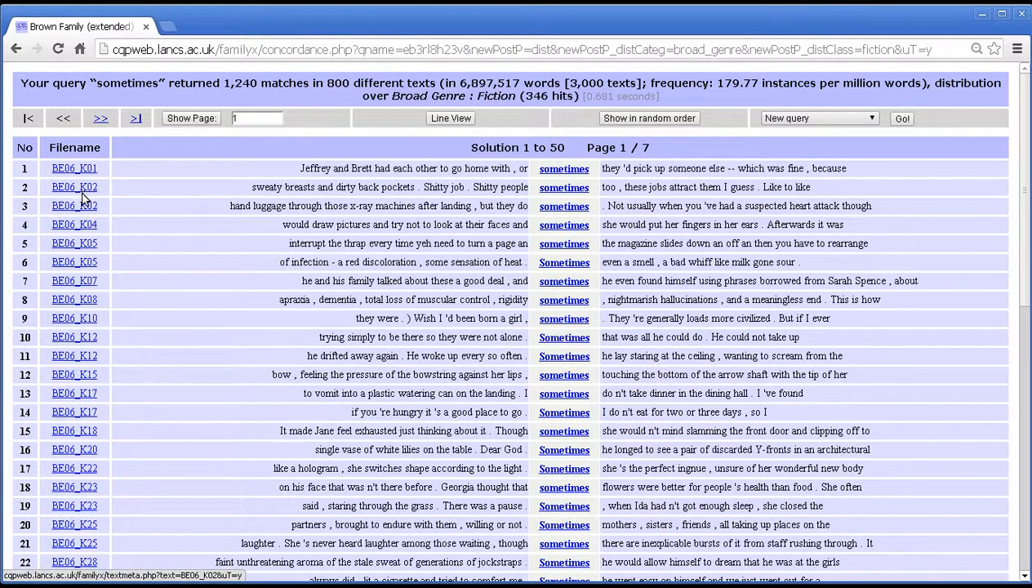
pyautogui.moveTo(72, 435)
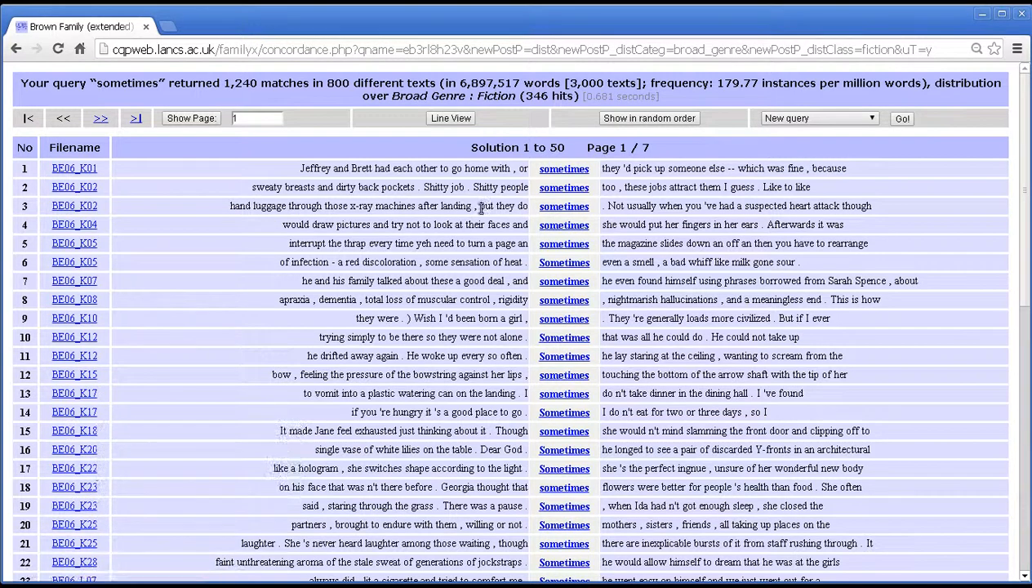
# Step: Return to the distribution breakdown and show it as a bar chart
pyautogui.click(16, 50)
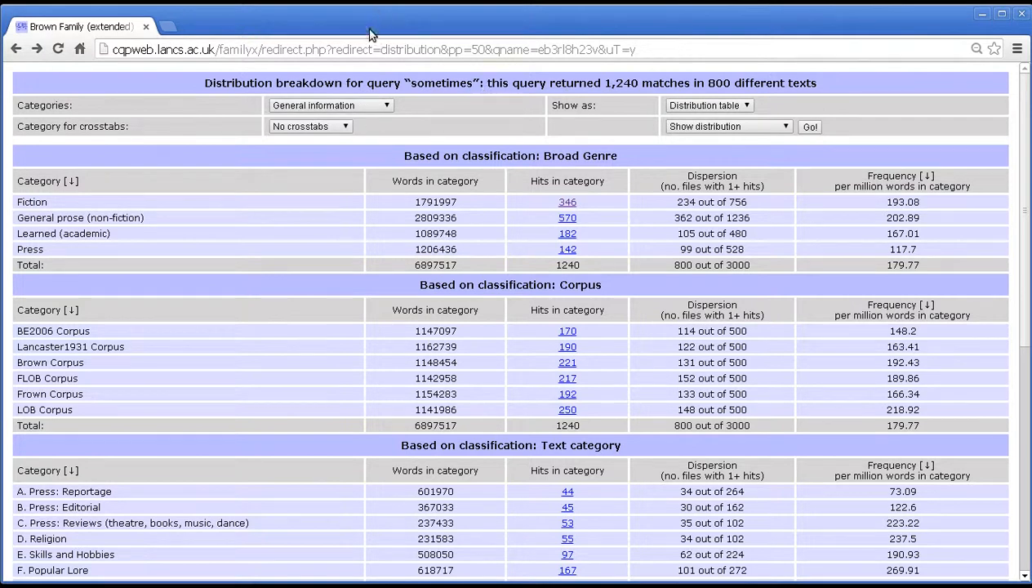
pyautogui.click(730, 104)
pyautogui.click(739, 104)
pyautogui.tripleClick(616, 113)
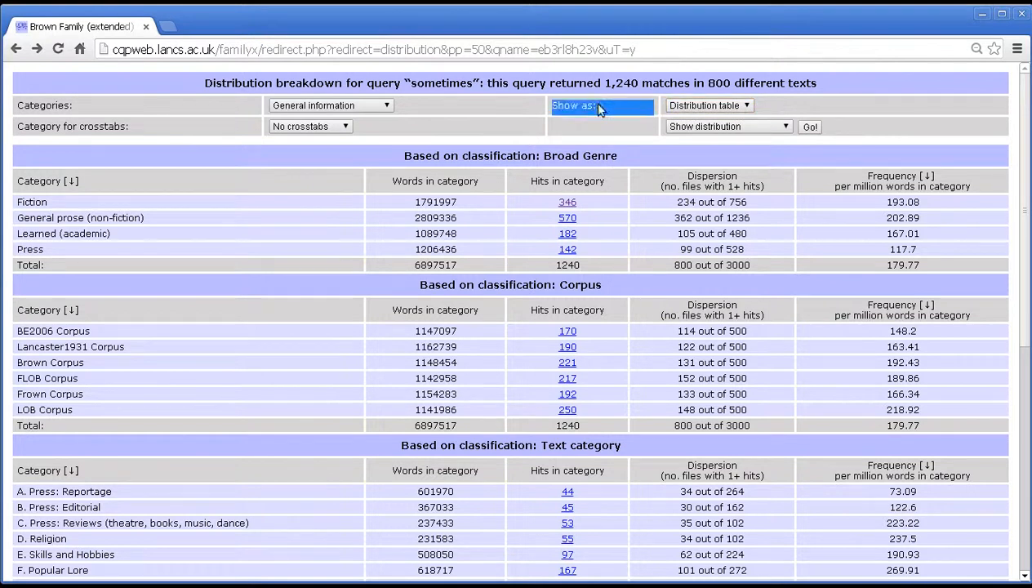
pyautogui.click(735, 113)
pyautogui.click(705, 130)
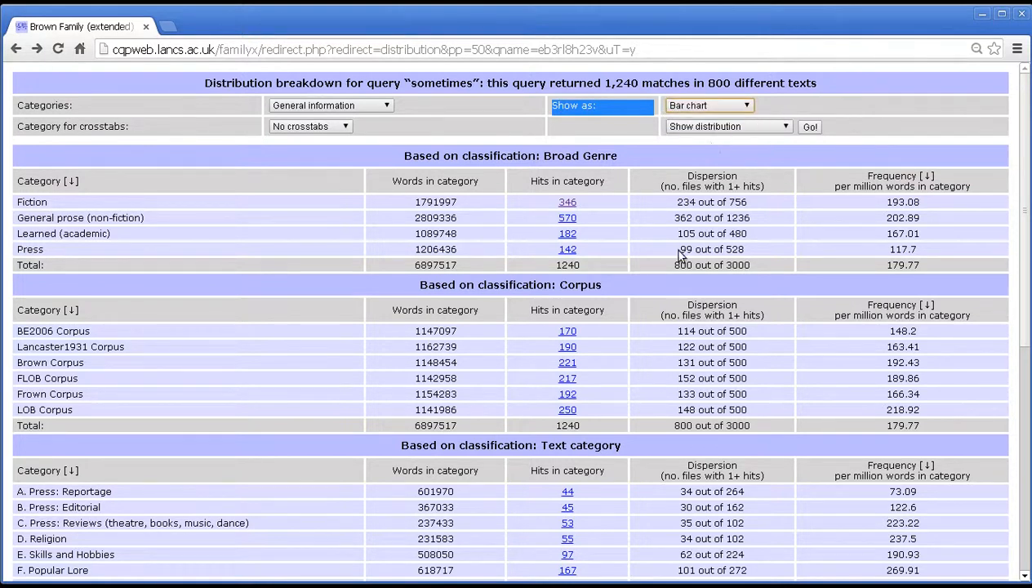
pyautogui.click(809, 127)
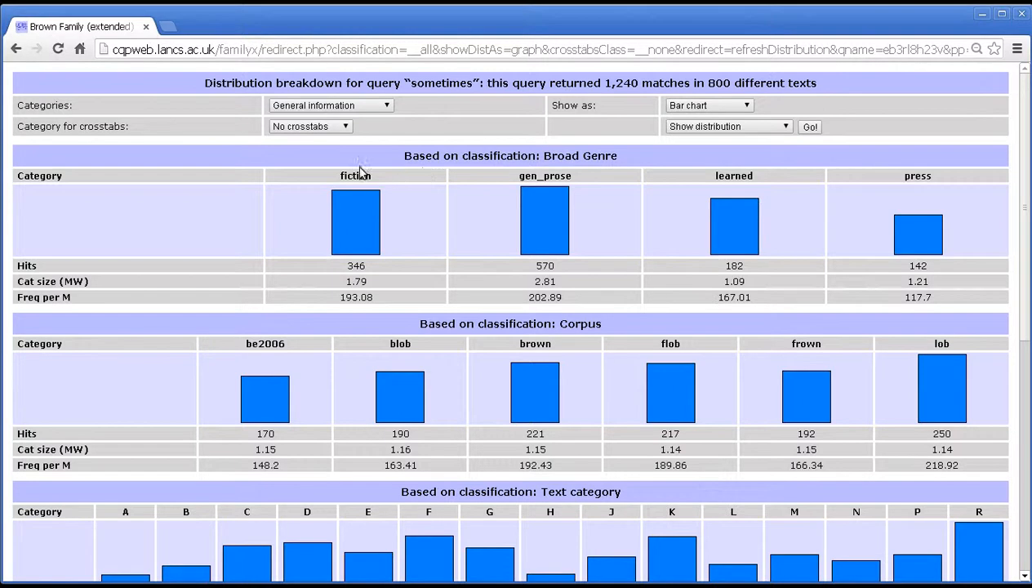
# Step: Look over the bar charts for the Broad Genre, Corpus, Text category and Time period classifications
pyautogui.moveTo(402, 155); pyautogui.dragTo(609, 157)
pyautogui.doubleClick(565, 324)
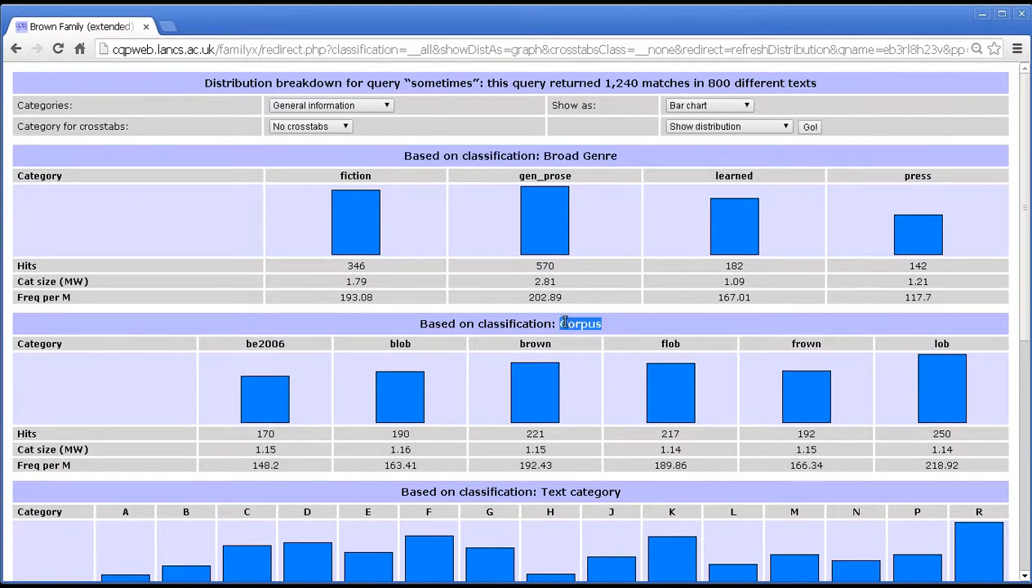
pyautogui.middleClick(679, 196)
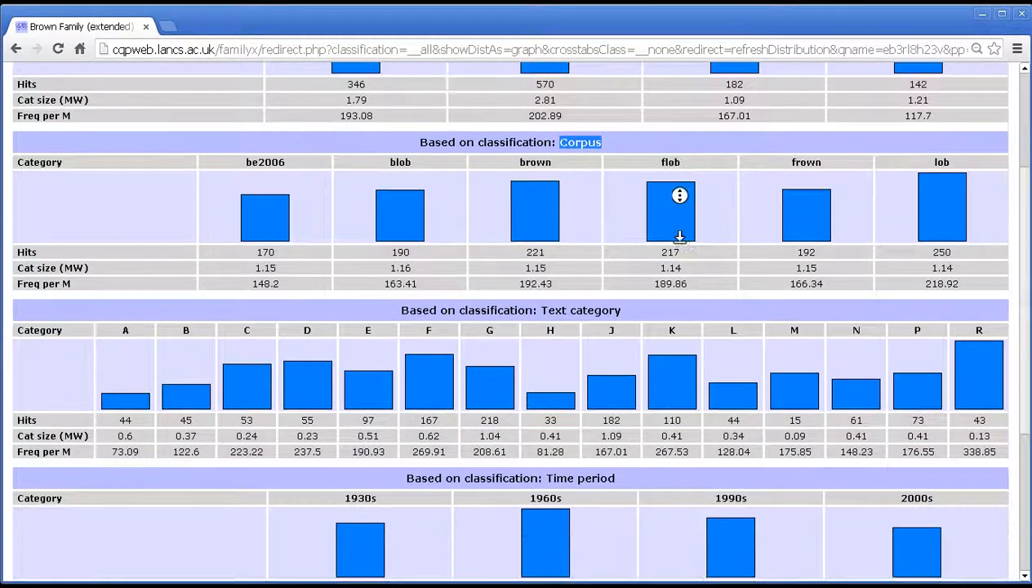
pyautogui.middleClick(679, 237)
pyautogui.middleClick(644, 280)
pyautogui.middleClick(638, 319)
pyautogui.middleClick(658, 470)
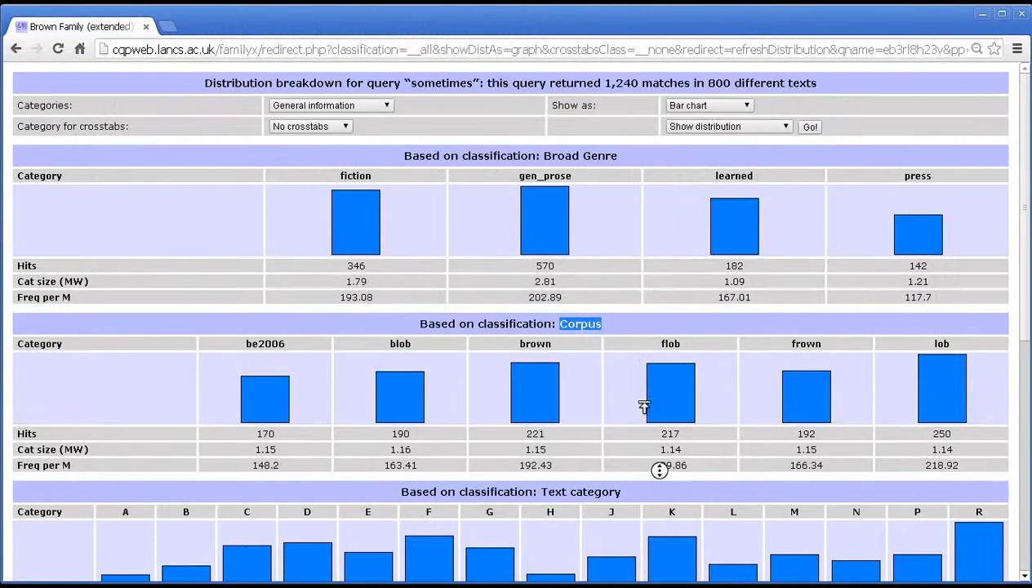
pyautogui.middleClick(629, 346)
pyautogui.click(633, 297)
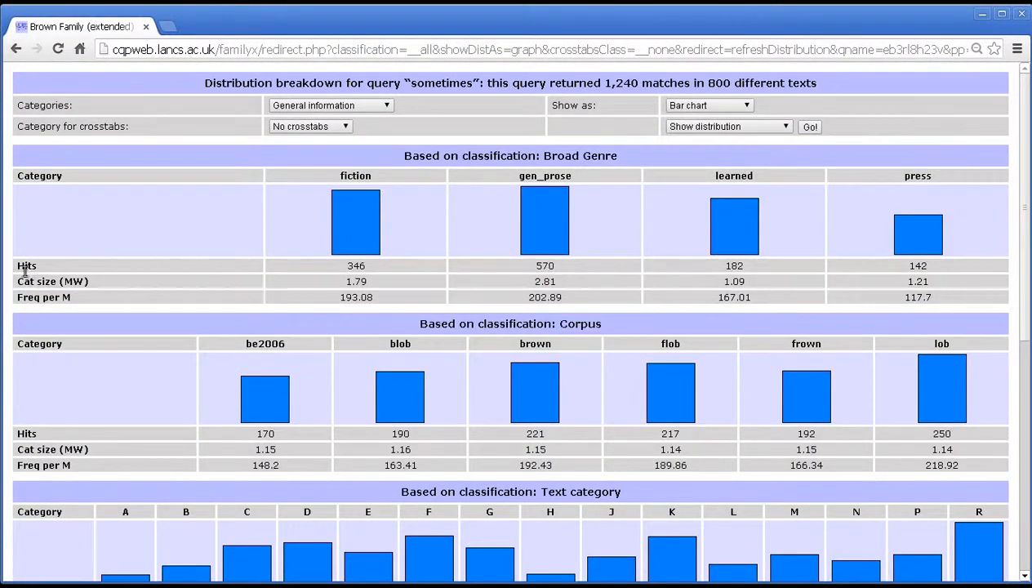
# Step: Examine the hits, category size and frequency per million words under the fiction bar in the Broad Genre chart
pyautogui.moveTo(346, 265); pyautogui.dragTo(400, 268)
pyautogui.moveTo(310, 283); pyautogui.dragTo(403, 282)
pyautogui.click(402, 282)
pyautogui.moveTo(333, 301); pyautogui.dragTo(406, 297)
pyautogui.click(403, 297)
pyautogui.moveTo(343, 226)
pyautogui.moveTo(350, 299); pyautogui.dragTo(398, 297)
pyautogui.click(416, 276)
# Step: Compare frequency per million words across the Broad Genre bars, and the raw hits of fiction against general prose
pyautogui.moveTo(527, 226)
pyautogui.moveTo(953, 296); pyautogui.dragTo(327, 298)
pyautogui.click(482, 302)
pyautogui.doubleClick(355, 266)
pyautogui.moveTo(355, 266); pyautogui.dragTo(400, 231)
pyautogui.moveTo(379, 231)
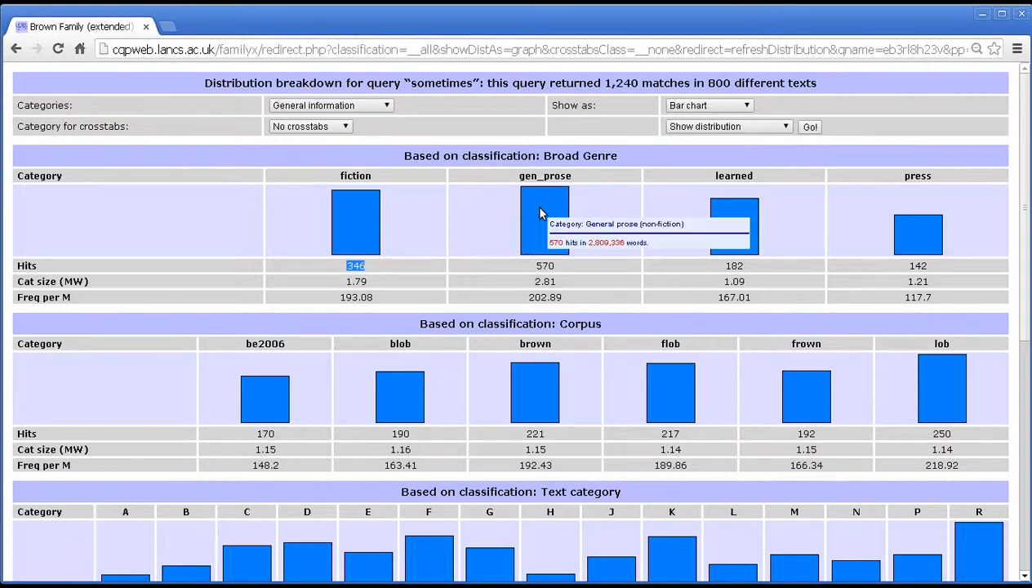
pyautogui.moveTo(564, 297); pyautogui.dragTo(379, 300)
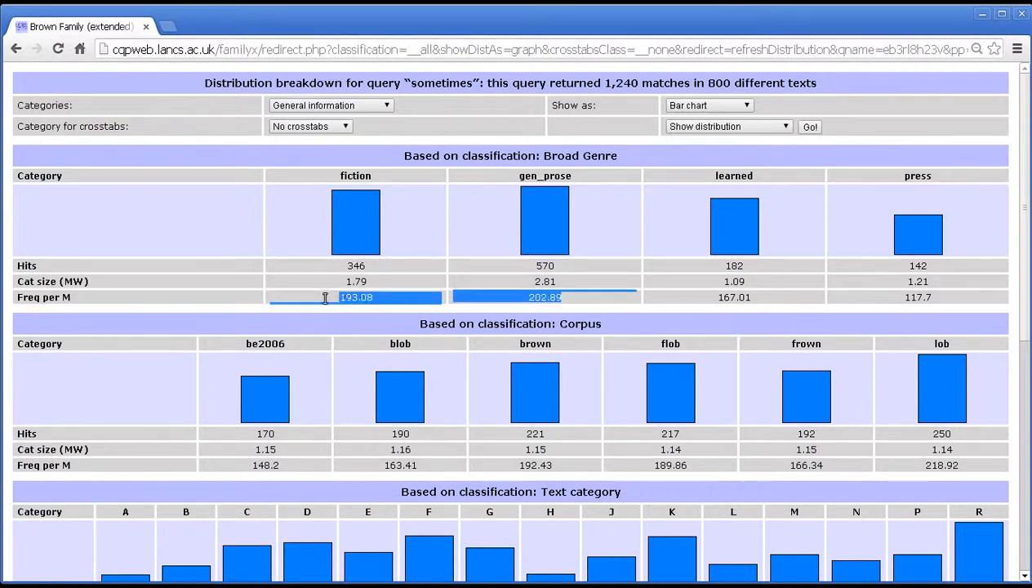
pyautogui.click(392, 302)
pyautogui.moveTo(343, 265); pyautogui.dragTo(559, 270)
pyautogui.click(557, 236)
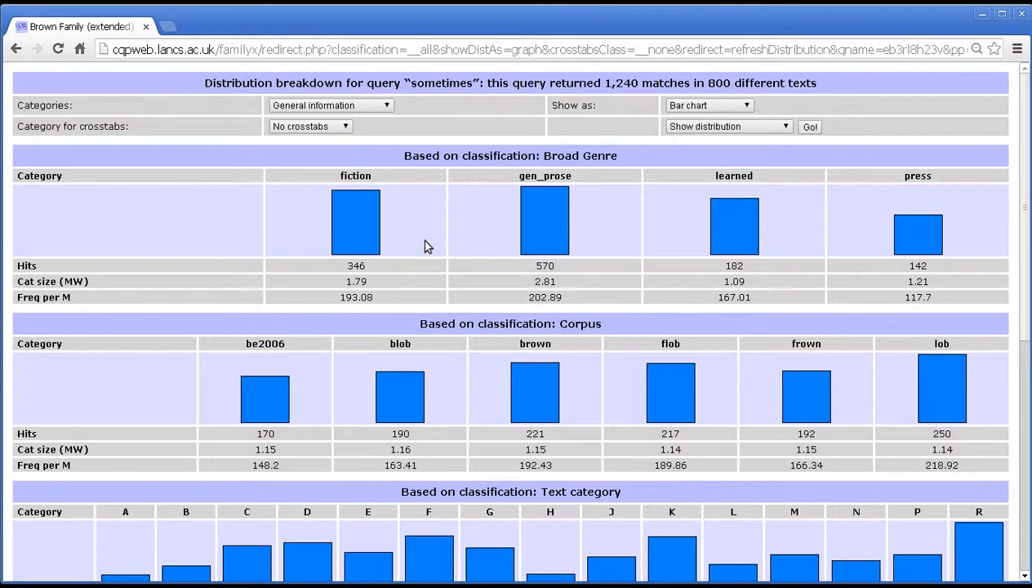
# Step: Review the Corpus, Text category, Time period and Regional variety bar charts, ending back at the distribution settings
pyautogui.middleClick(451, 236)
pyautogui.scroll(-4, 454, 245)
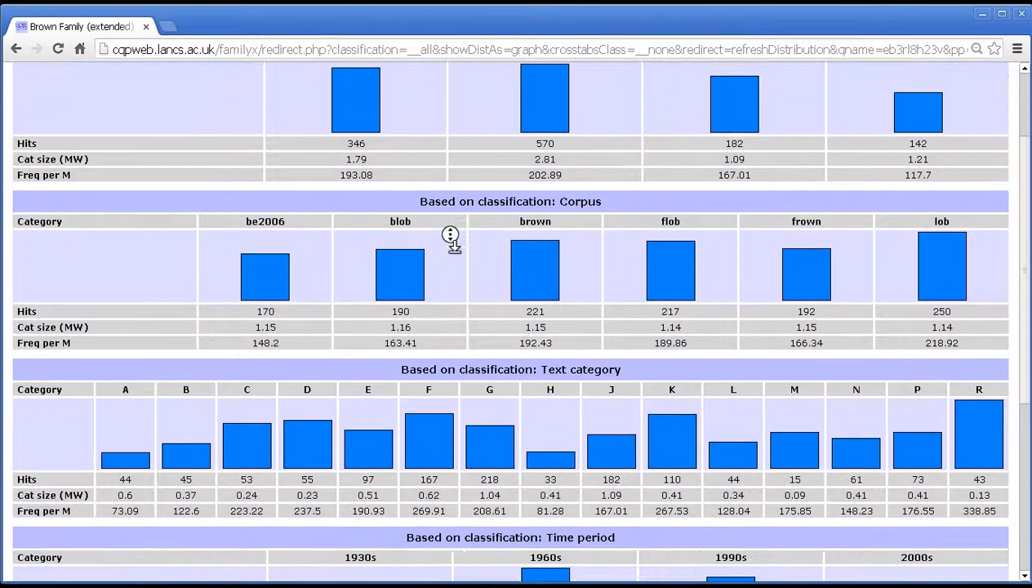
pyautogui.scroll(-3, 452, 245)
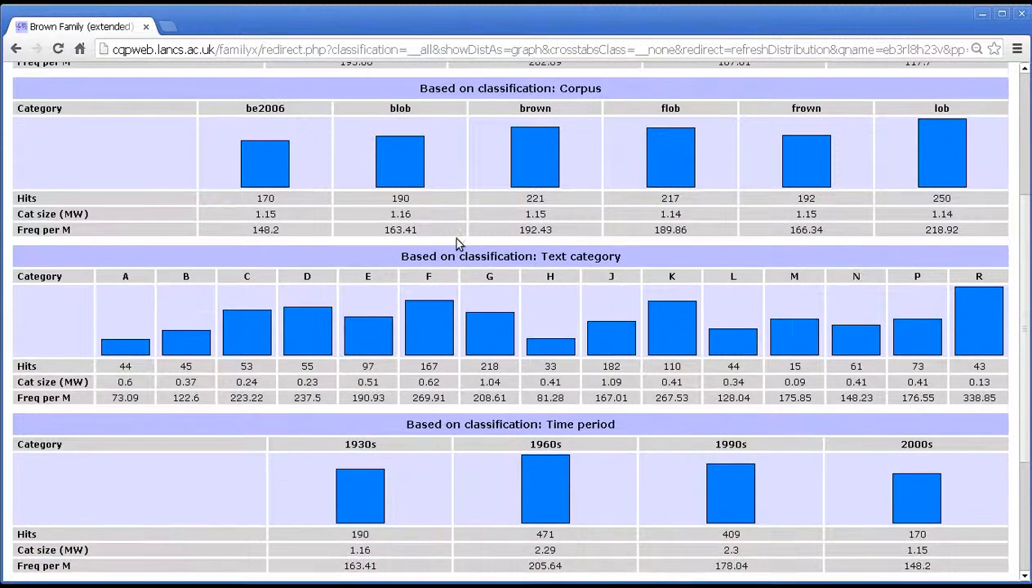
pyautogui.scroll(-2, 454, 245)
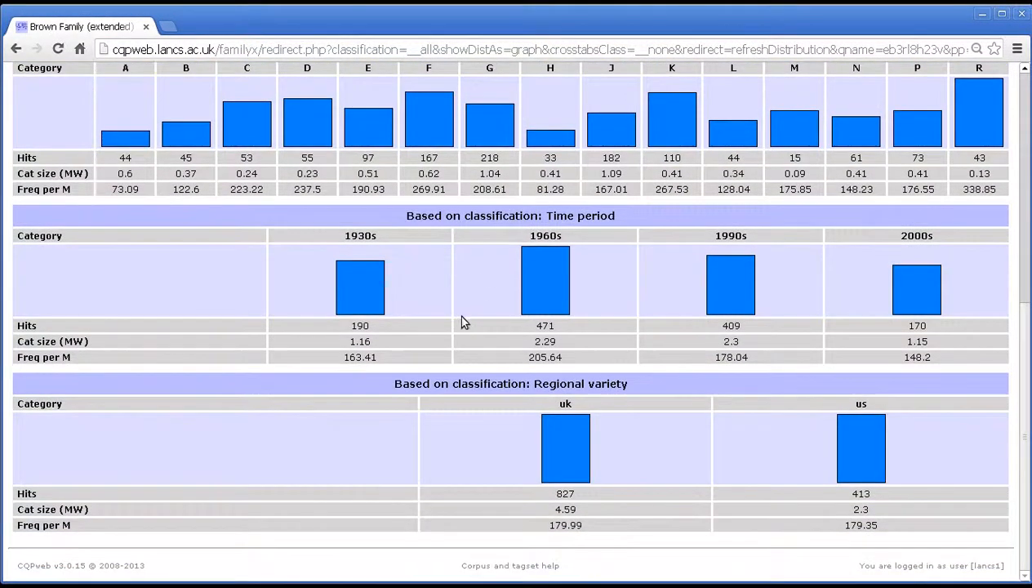
pyautogui.scroll(2, 456, 318)
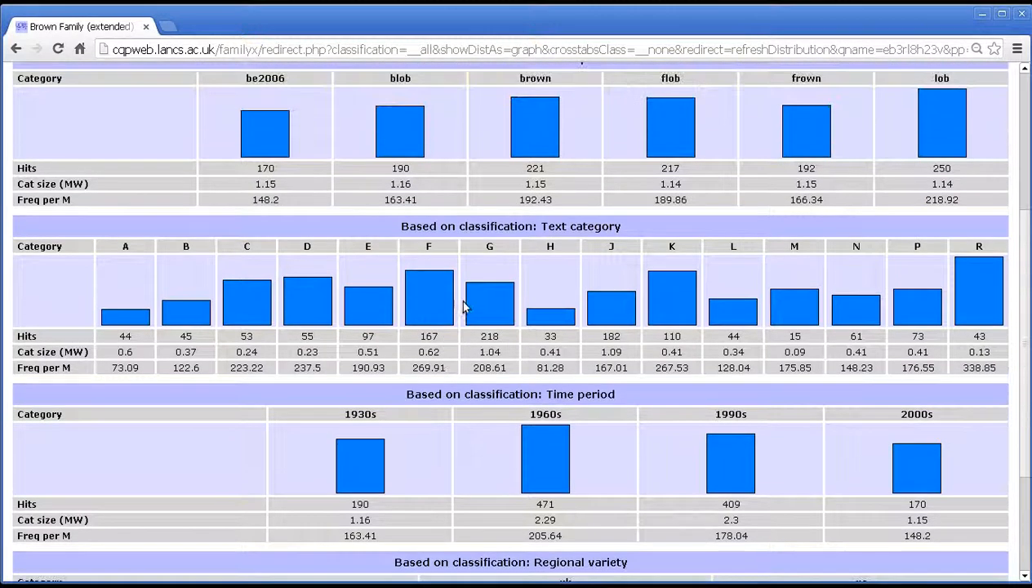
pyautogui.middleClick(454, 351)
pyautogui.scroll(3, 454, 351)
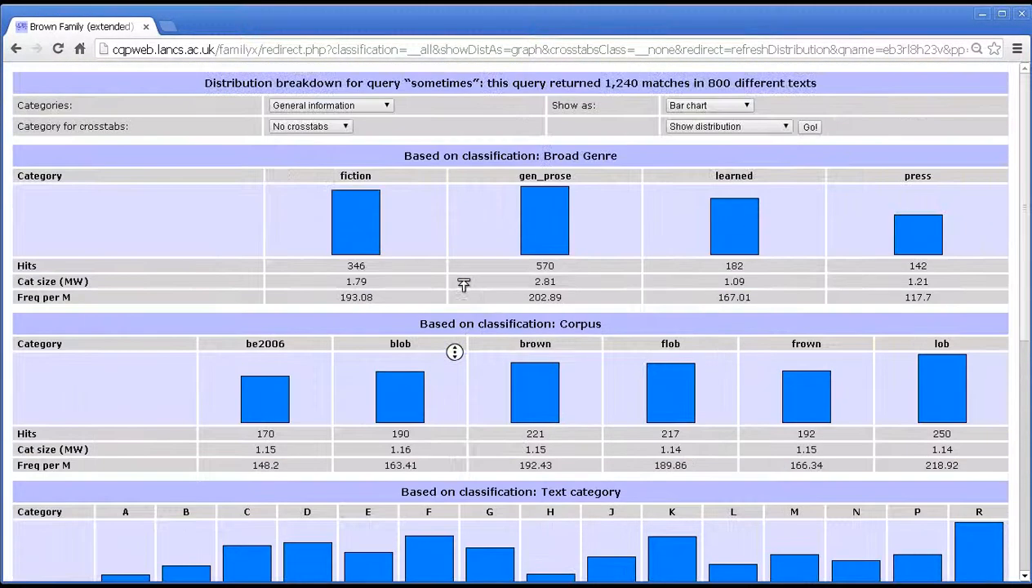
# Step: Switch the distribution breakdown back to a distribution table
pyautogui.click(712, 106)
pyautogui.click(703, 119)
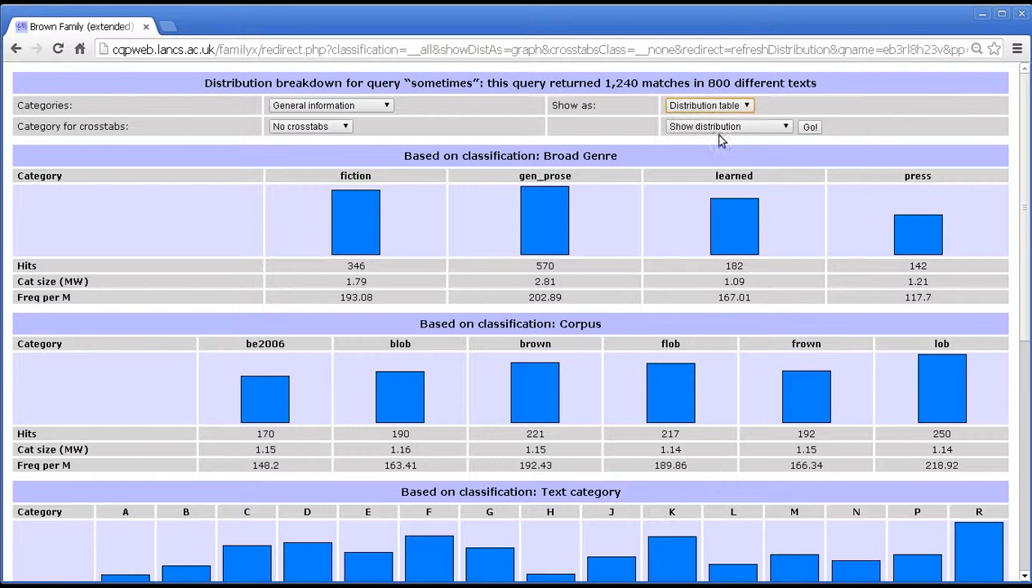
pyautogui.click(809, 127)
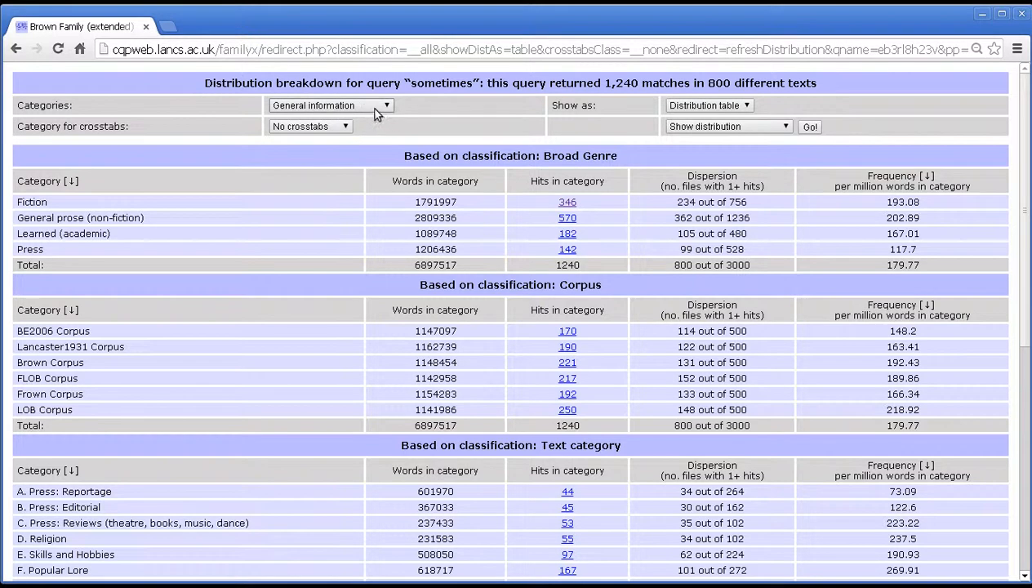
# Step: Restrict the distribution table to the Text category classification
pyautogui.click(378, 113)
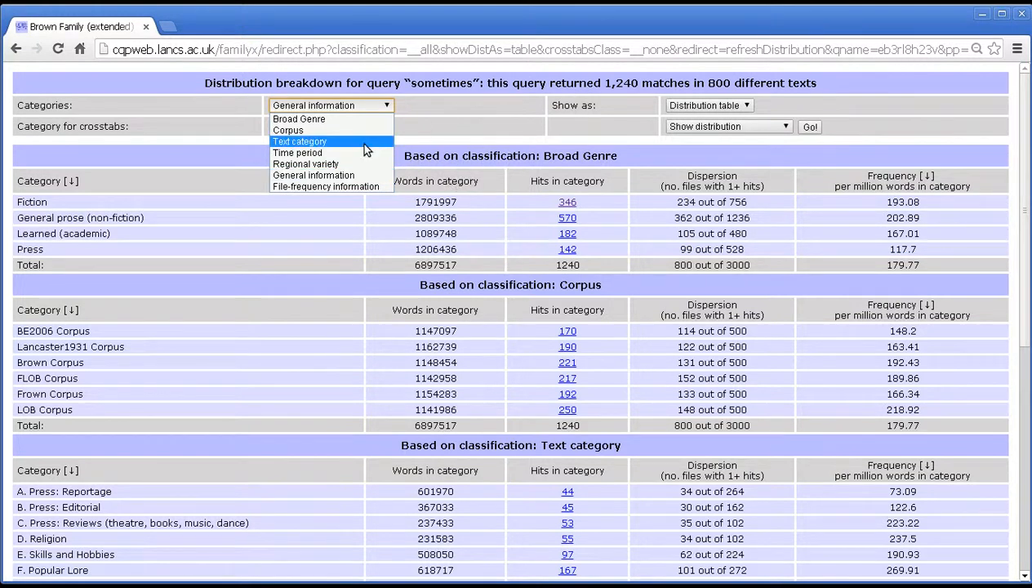
pyautogui.click(299, 143)
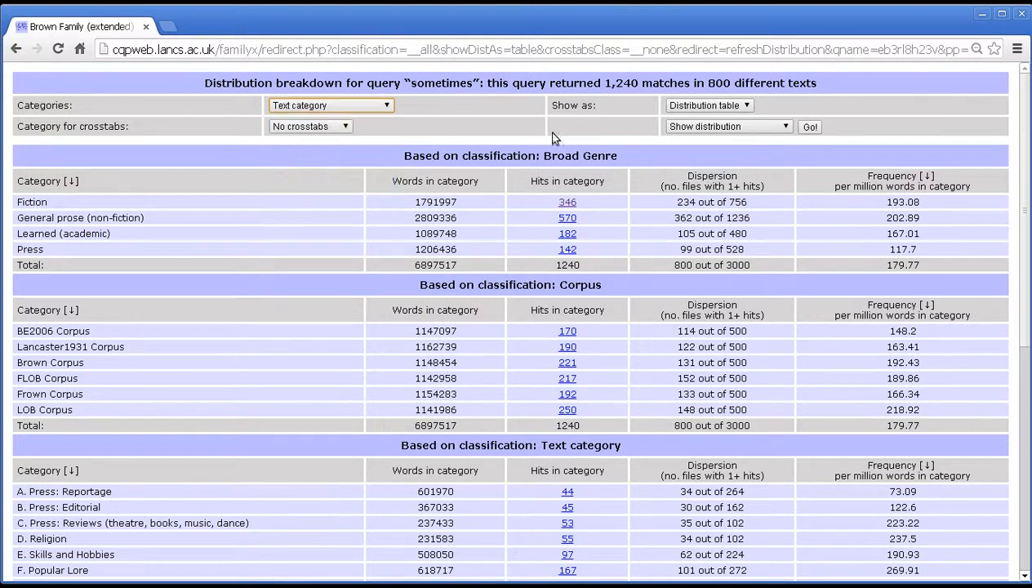
pyautogui.click(811, 129)
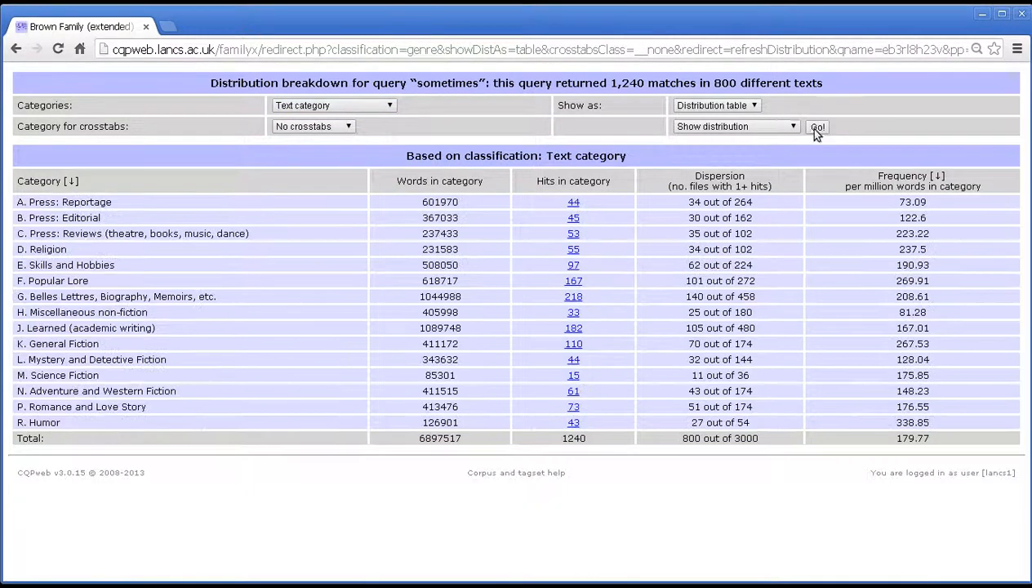
# Step: Display the Text category distribution as a bar chart
pyautogui.click(753, 107)
pyautogui.click(738, 132)
pyautogui.click(819, 128)
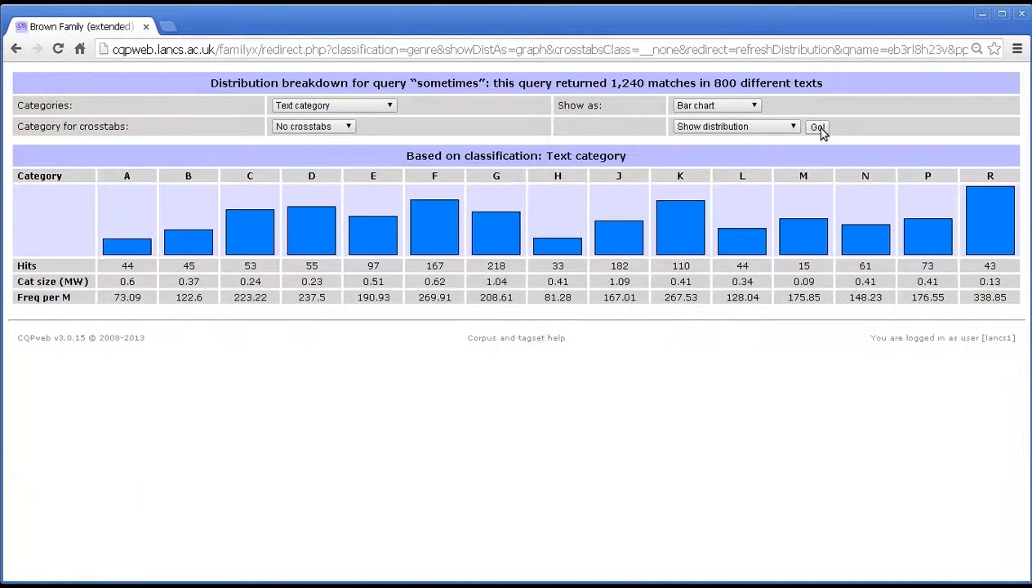
# Step: Show the file-frequency information for the query
pyautogui.click(356, 107)
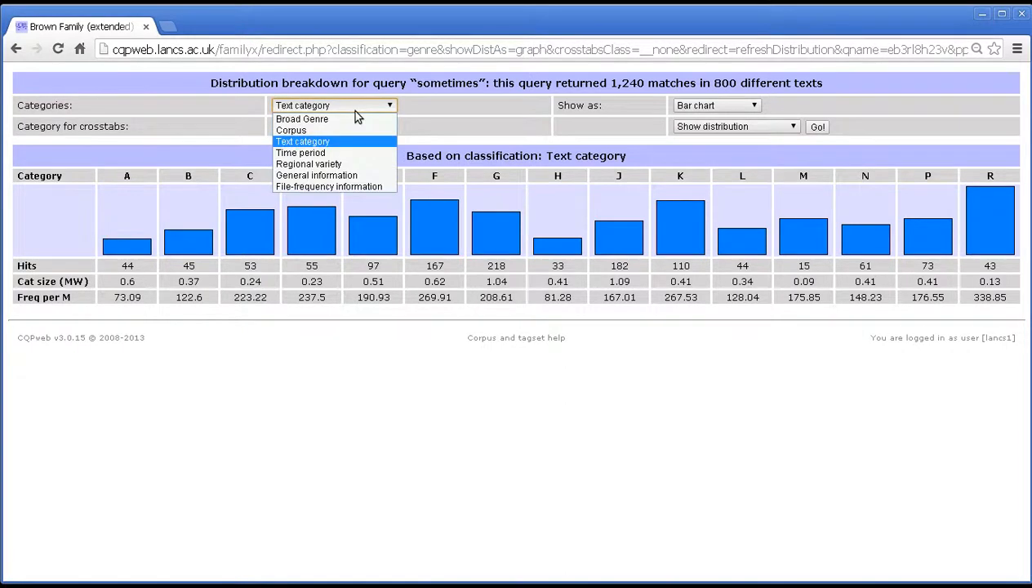
pyautogui.click(325, 187)
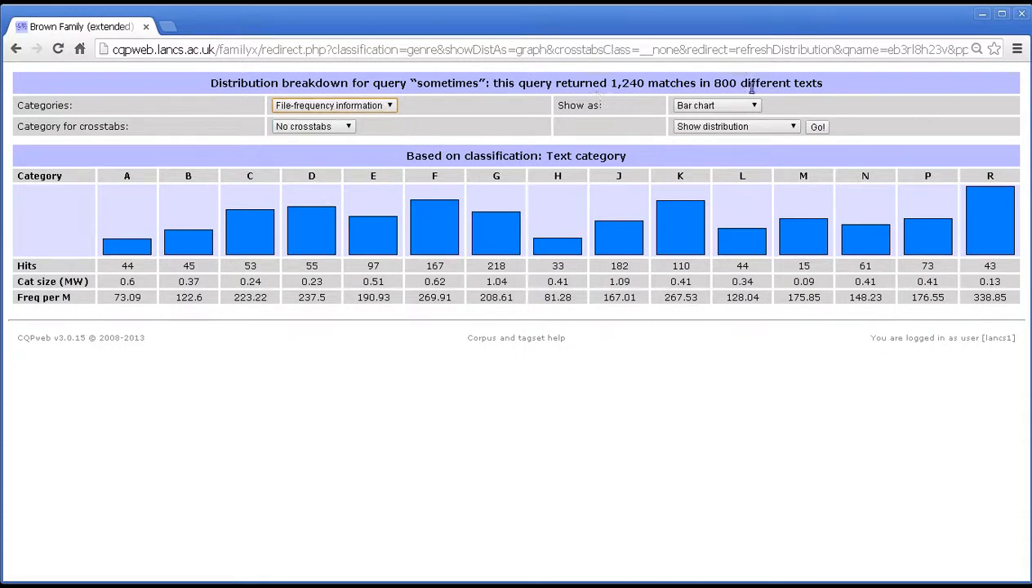
pyautogui.click(819, 127)
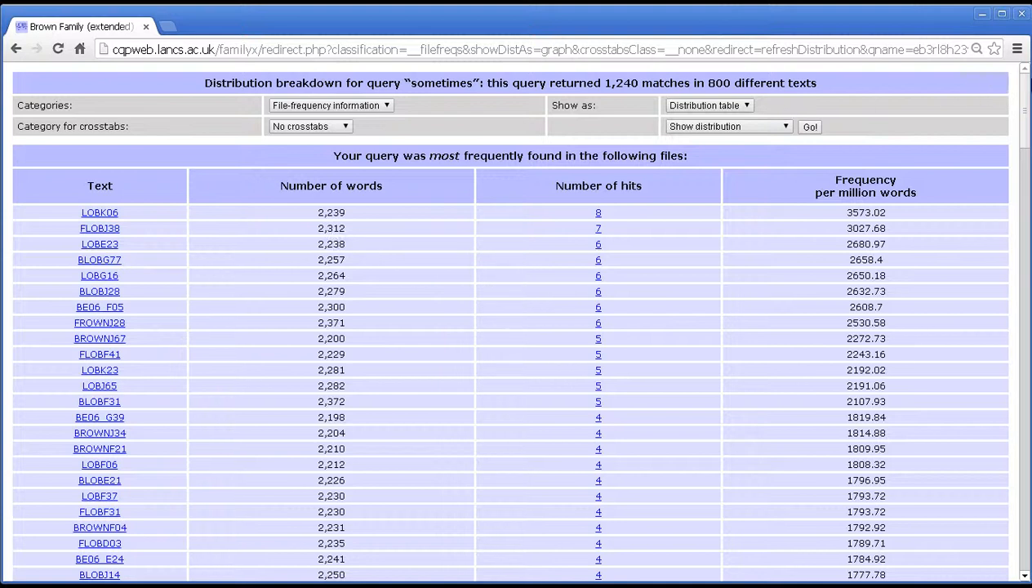
# Step: Examine the heading and list of files in which the query was most frequently found
pyautogui.scroll(-6, 1028, 99)
pyautogui.scroll(6, 1028, 99)
pyautogui.moveTo(1028, 100); pyautogui.dragTo(1029, 77)
pyautogui.moveTo(331, 155); pyautogui.dragTo(515, 158)
pyautogui.click(347, 183)
# Step: Examine the least-frequent files section and its note on which files are included
pyautogui.moveTo(1025, 110); pyautogui.dragTo(1026, 359)
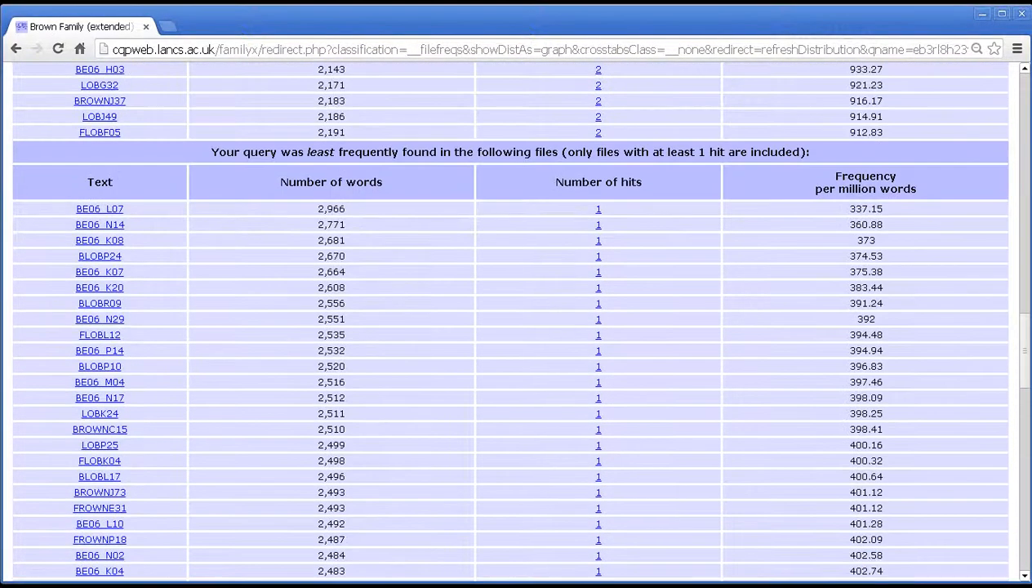
pyautogui.moveTo(210, 153); pyautogui.dragTo(296, 155)
pyautogui.click(302, 155)
pyautogui.moveTo(575, 153); pyautogui.dragTo(790, 156)
pyautogui.click(775, 155)
# Step: Return to the most-frequent files and examine the word count, hits and frequency per million words of LOBK06
pyautogui.moveTo(1020, 368); pyautogui.dragTo(1027, 357)
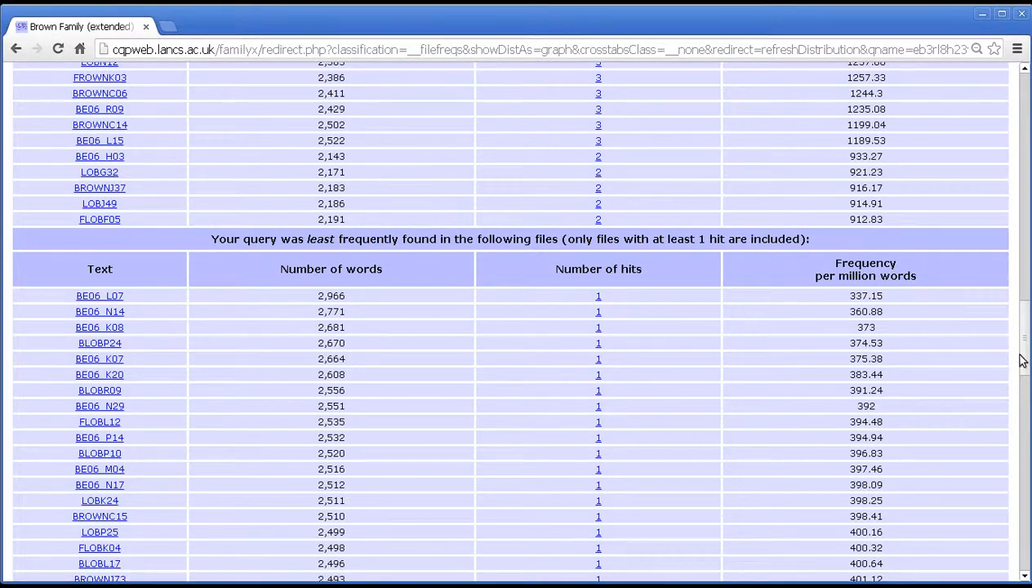
pyautogui.scroll(3, 1022, 360)
pyautogui.scroll(10, 522, 327)
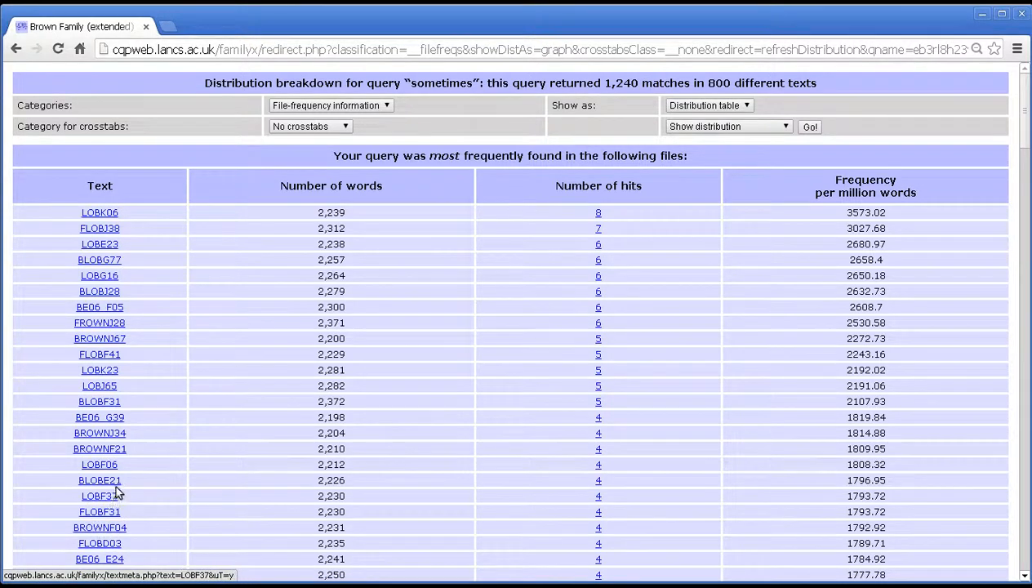
pyautogui.moveTo(317, 213); pyautogui.dragTo(342, 212)
pyautogui.click(379, 225)
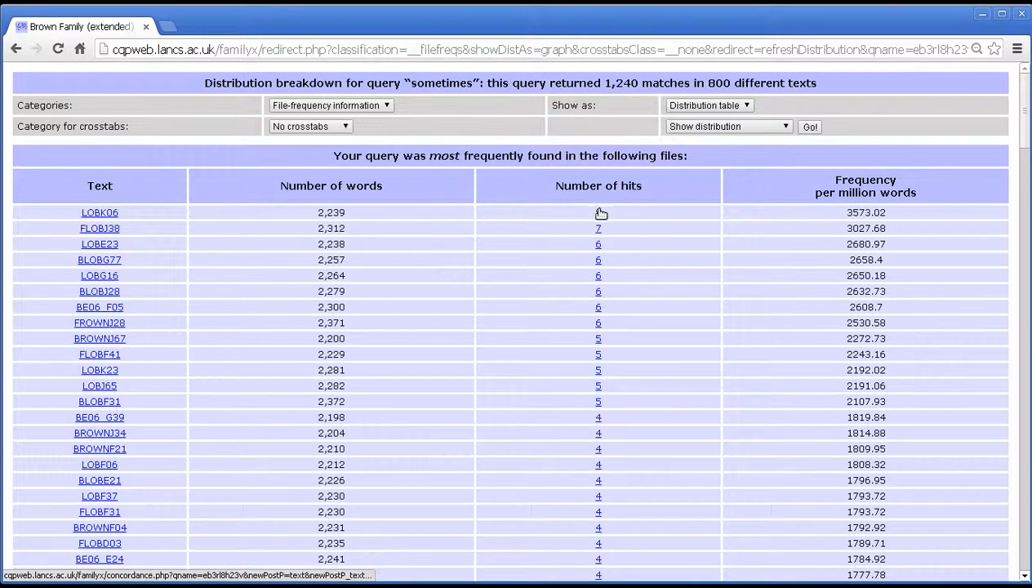
pyautogui.tripleClick(853, 212)
pyautogui.click(853, 213)
pyautogui.moveTo(606, 217); pyautogui.dragTo(586, 214)
pyautogui.moveTo(346, 209); pyautogui.dragTo(292, 212)
pyautogui.tripleClick(866, 211)
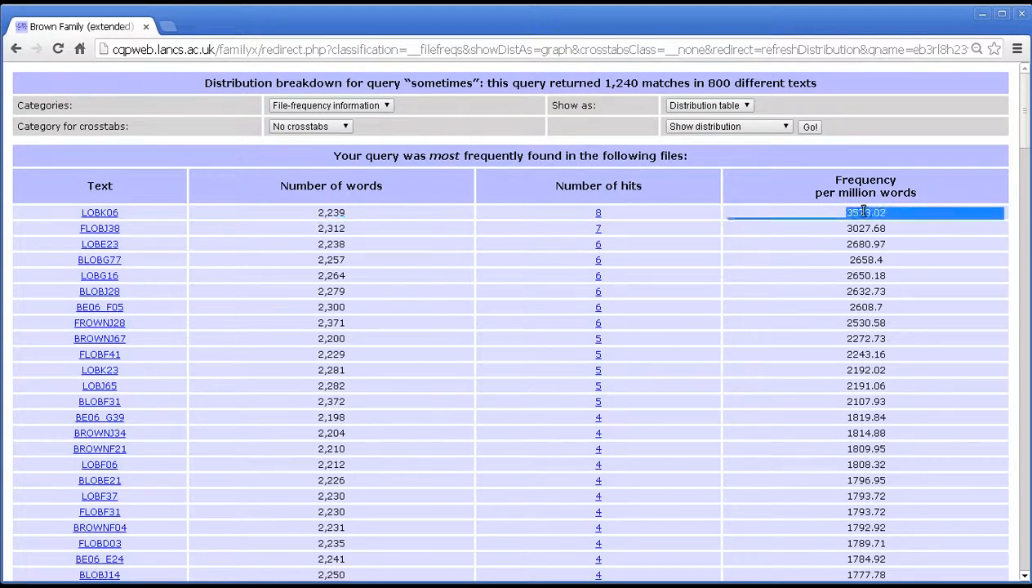
pyautogui.click(839, 211)
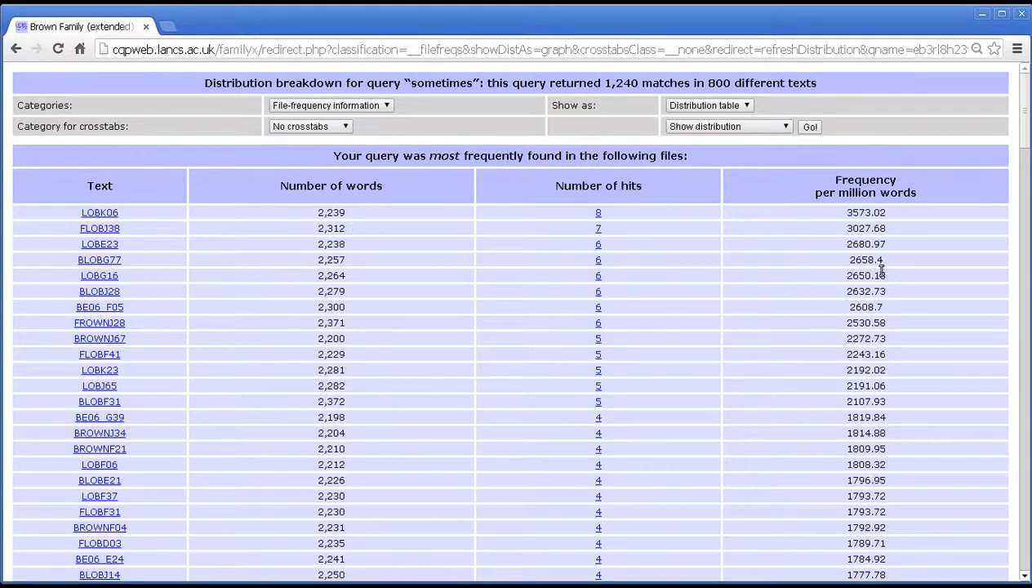
# Step: View the concordance of the LOBK06 hits and the text's metadata, returning to the file-frequency list after each
pyautogui.click(598, 213)
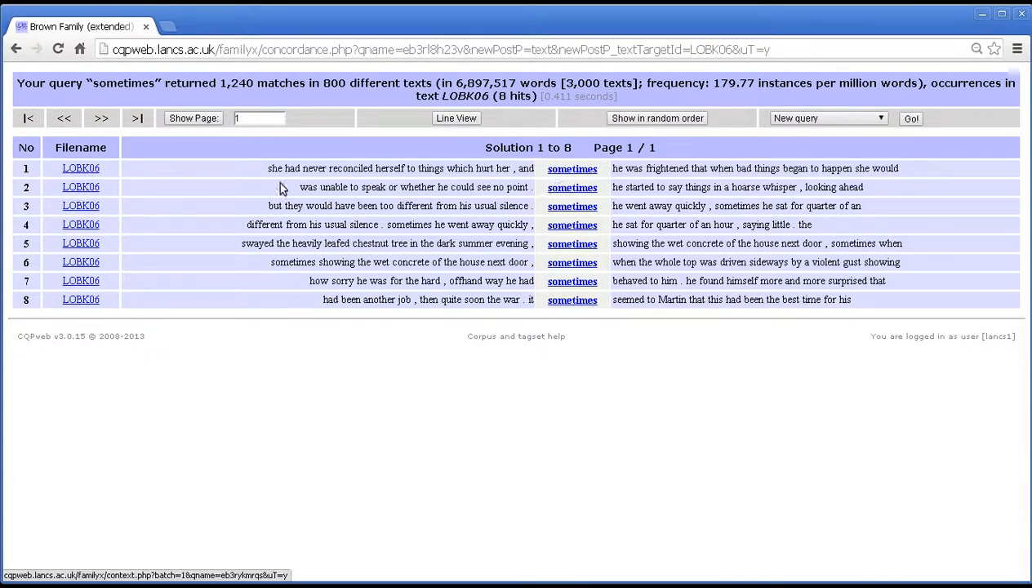
pyautogui.click(16, 49)
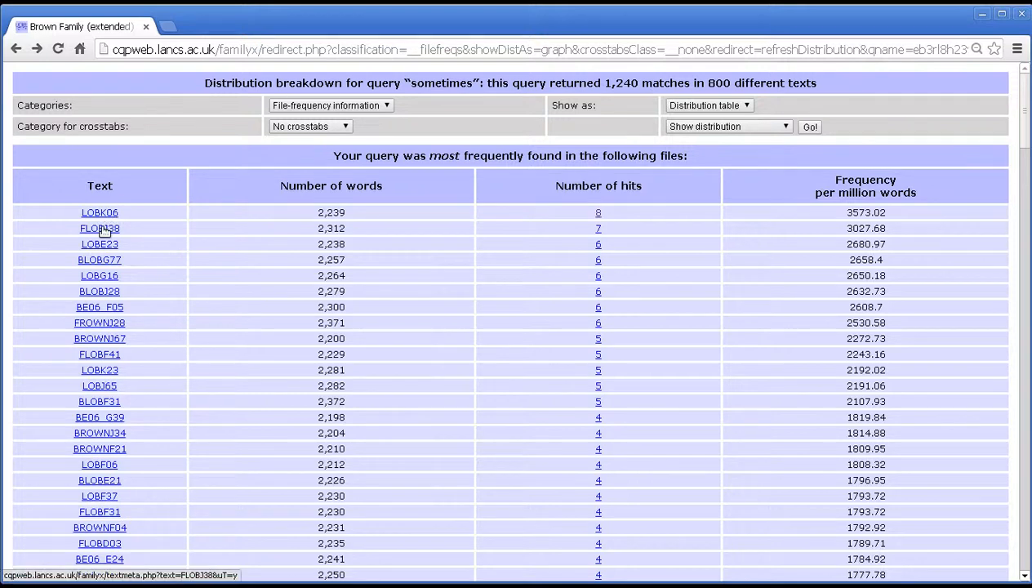
pyautogui.click(109, 213)
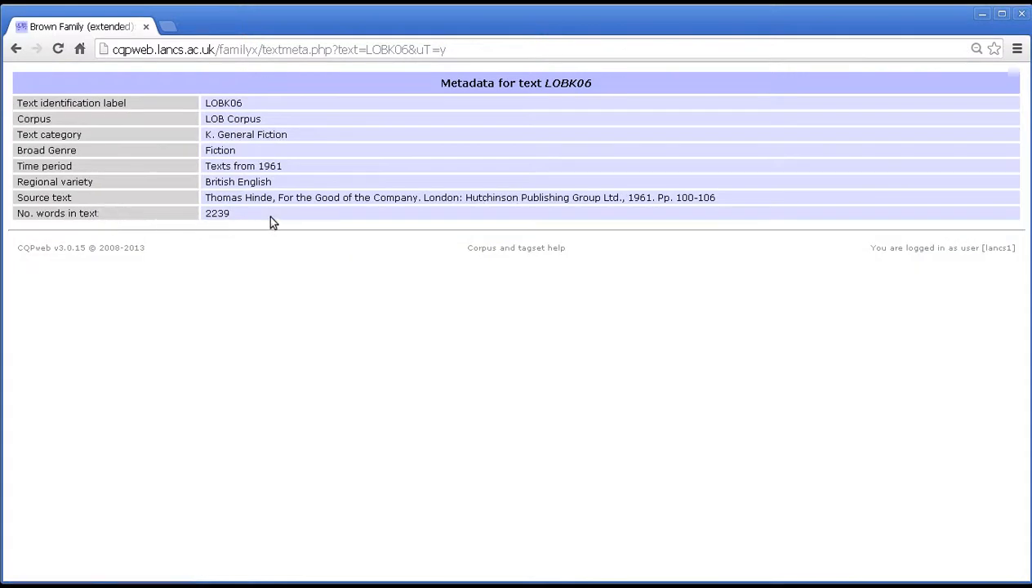
pyautogui.hotkey('alt', 'Left')
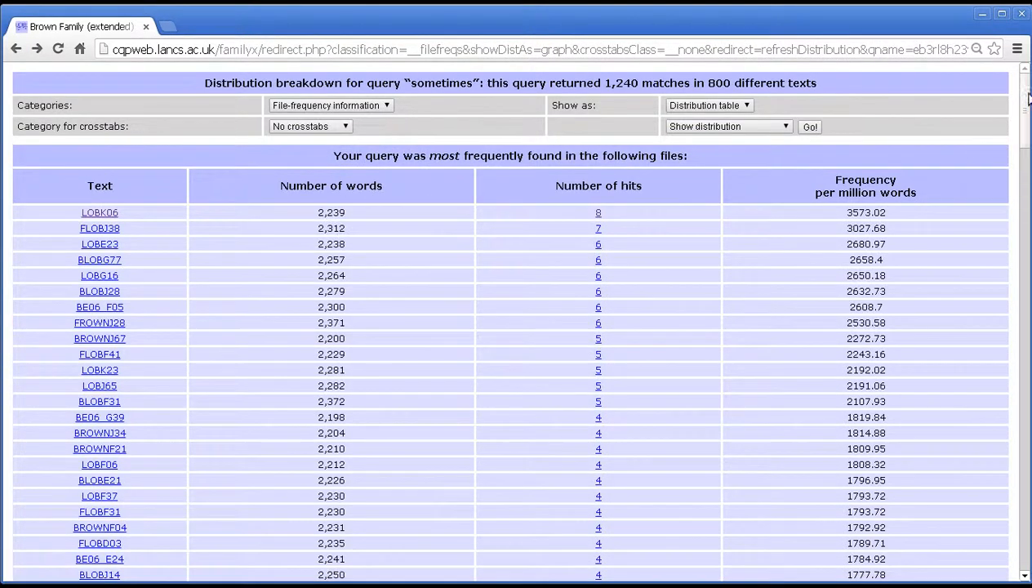
# Step: Download the text frequencies for the query and open the downloaded text_frequency_data.txt in gedit
pyautogui.moveTo(1027, 98)
pyautogui.mouseDown()
pyautogui.moveTo(1022, 522)
pyautogui.moveTo(1023, 100)
pyautogui.mouseUp()
pyautogui.click(778, 124)
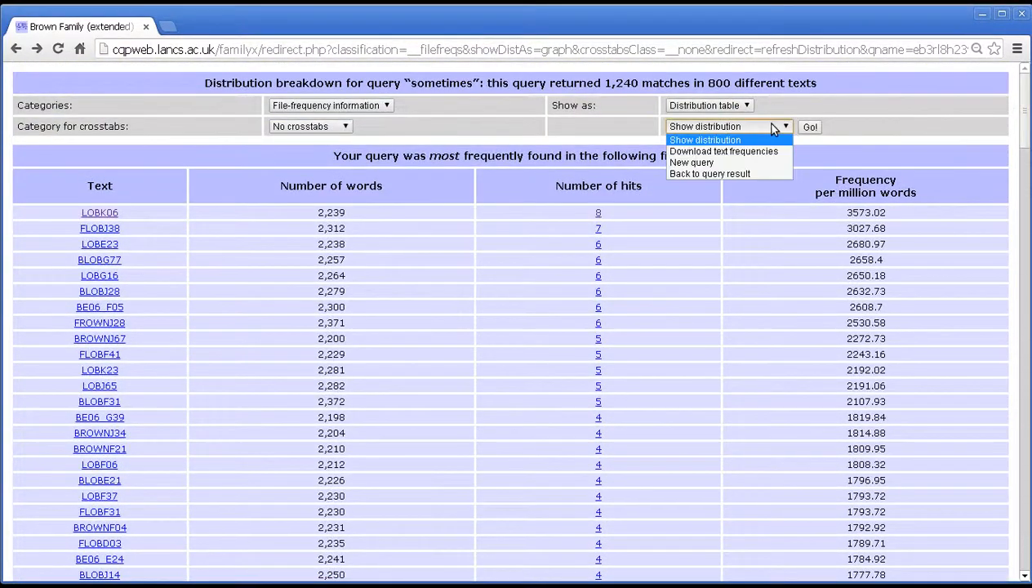
pyautogui.click(738, 151)
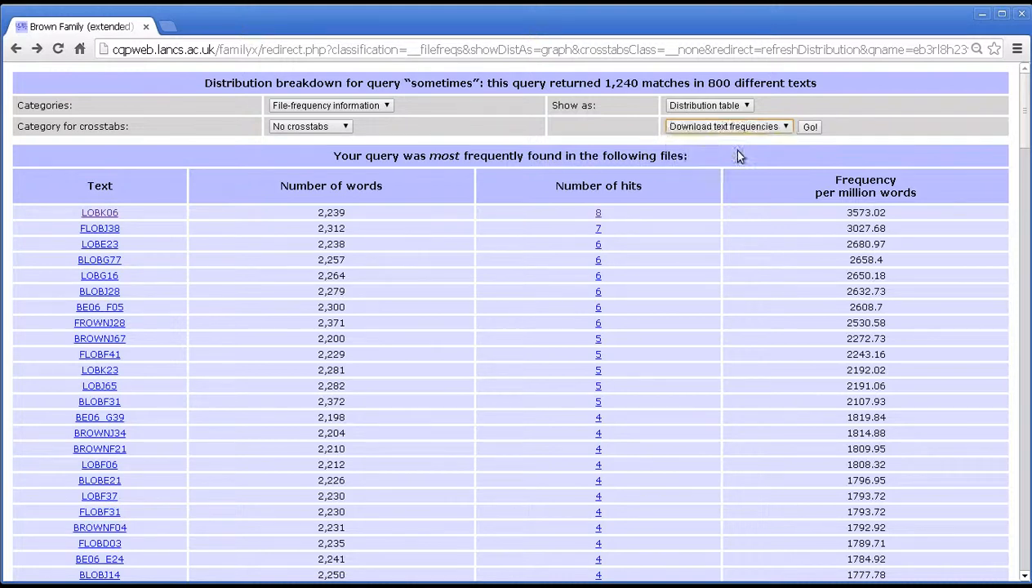
pyautogui.click(811, 130)
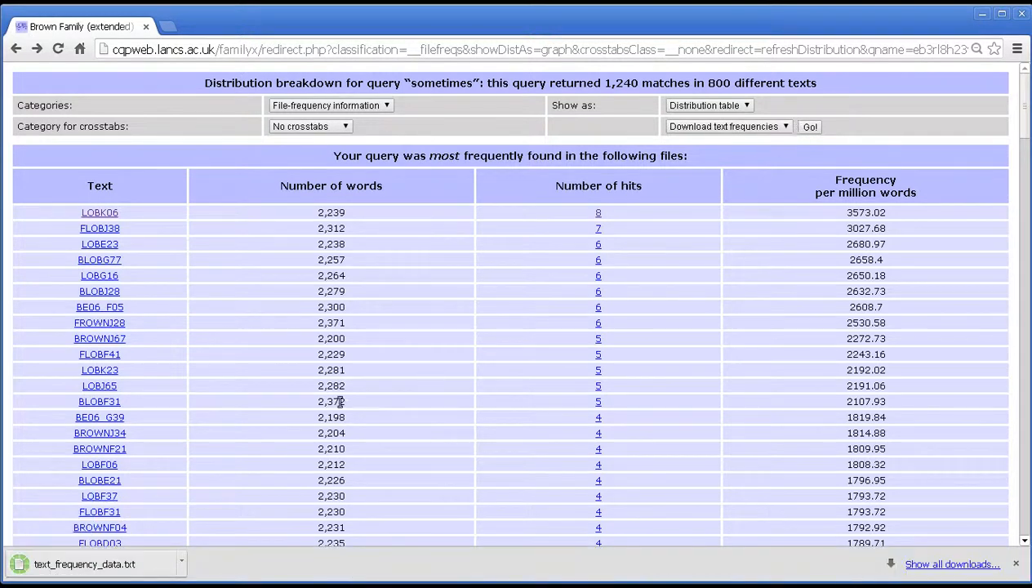
pyautogui.click(129, 565)
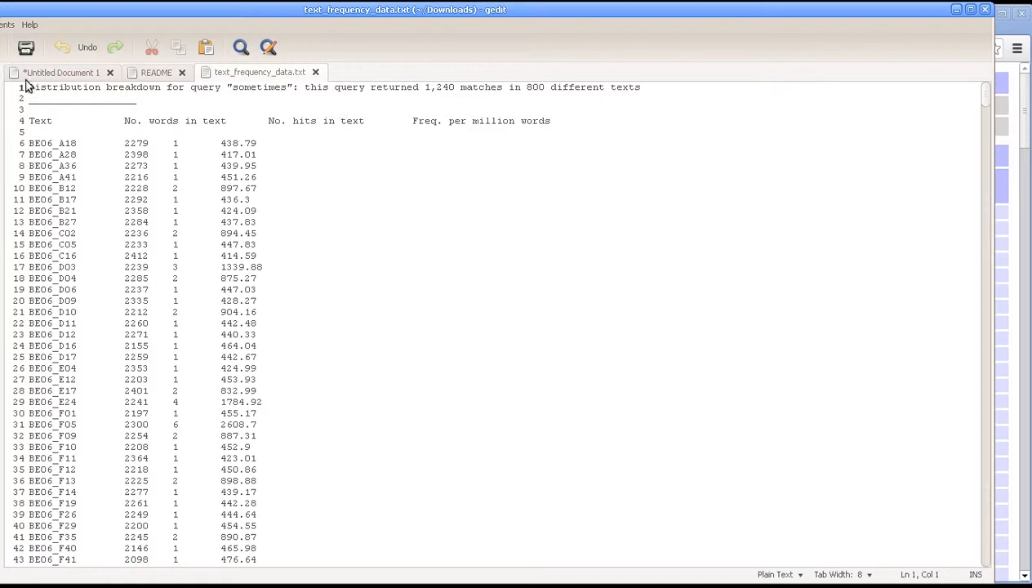
# Step: Examine the header, column headings and full list of texts in text_frequency_data.txt
pyautogui.moveTo(31, 87); pyautogui.dragTo(337, 88)
pyautogui.click(296, 88)
pyautogui.moveTo(684, 86); pyautogui.dragTo(28, 85)
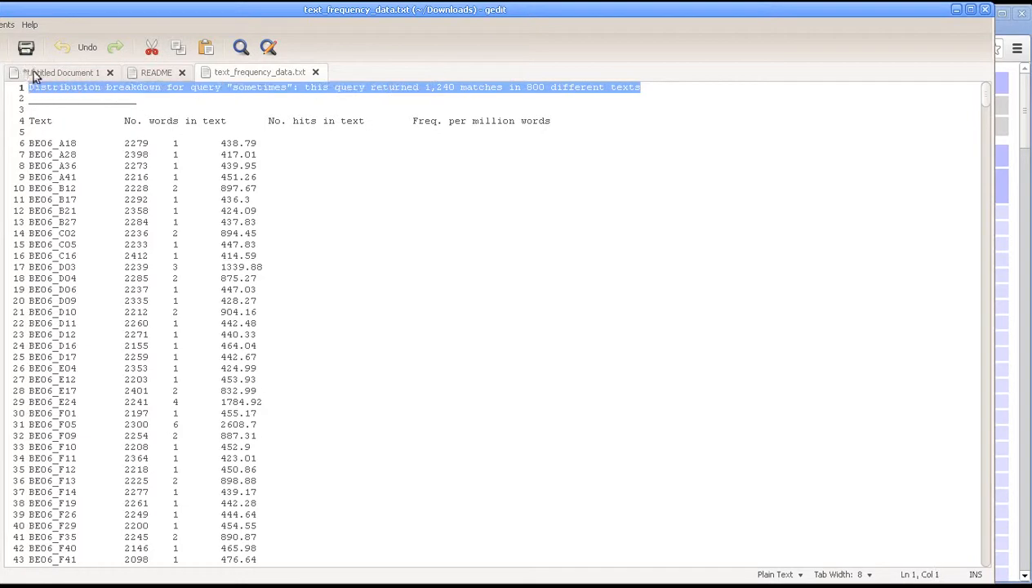
pyautogui.click(412, 146)
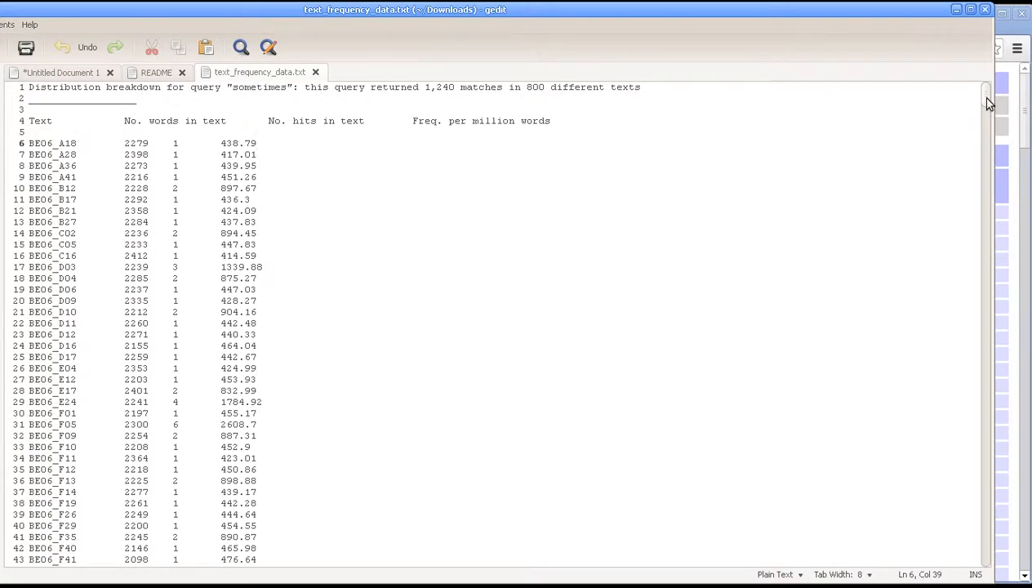
pyautogui.moveTo(988, 102); pyautogui.dragTo(983, 567)
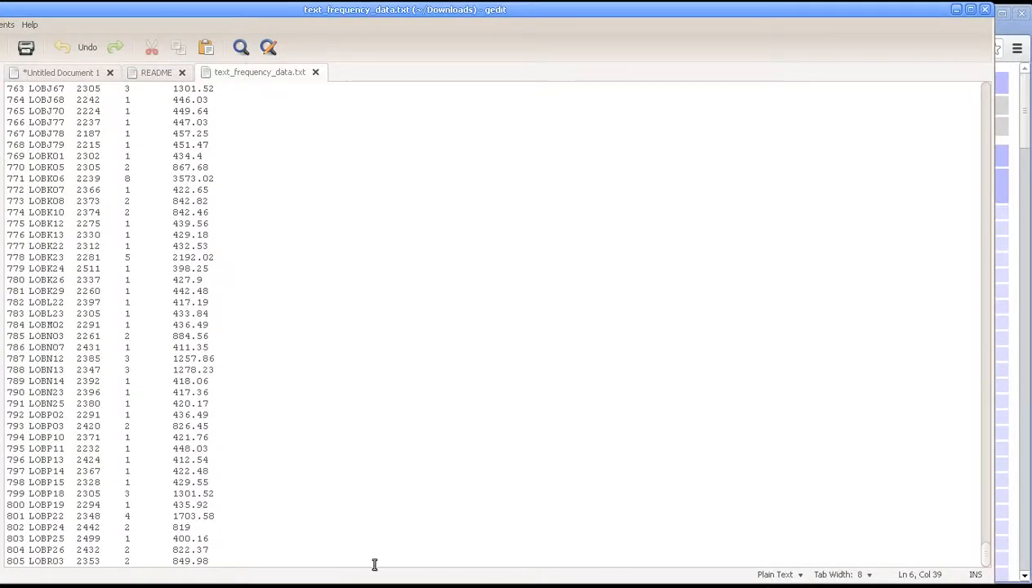
pyautogui.moveTo(986, 553); pyautogui.dragTo(985, 92)
pyautogui.moveTo(550, 87); pyautogui.dragTo(544, 86)
pyautogui.click(51, 130)
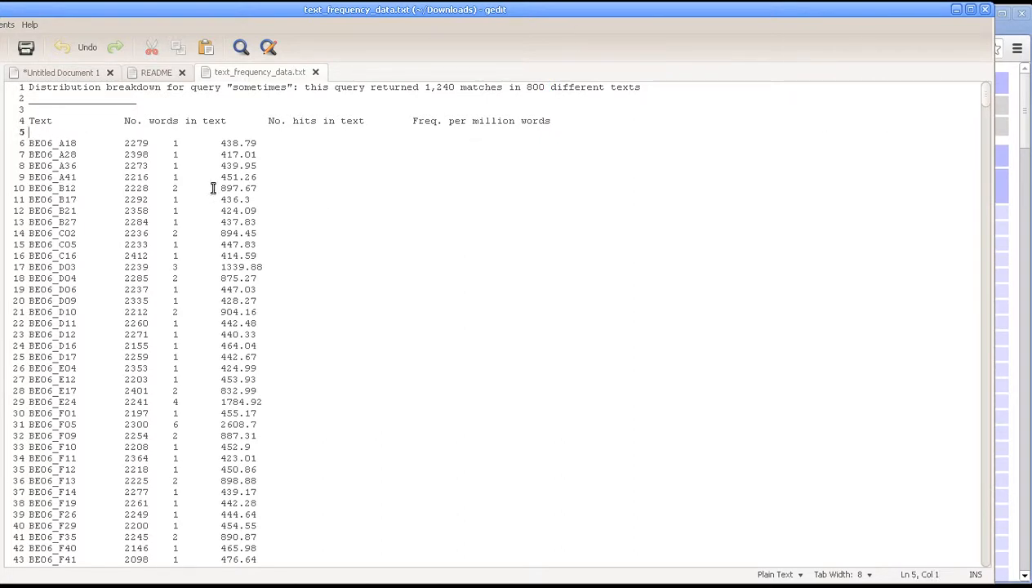
# Step: Switch back to the CQPweb distribution page in the browser and set its action to Show distribution
pyautogui.moveTo(669, 14); pyautogui.dragTo(5, 65)
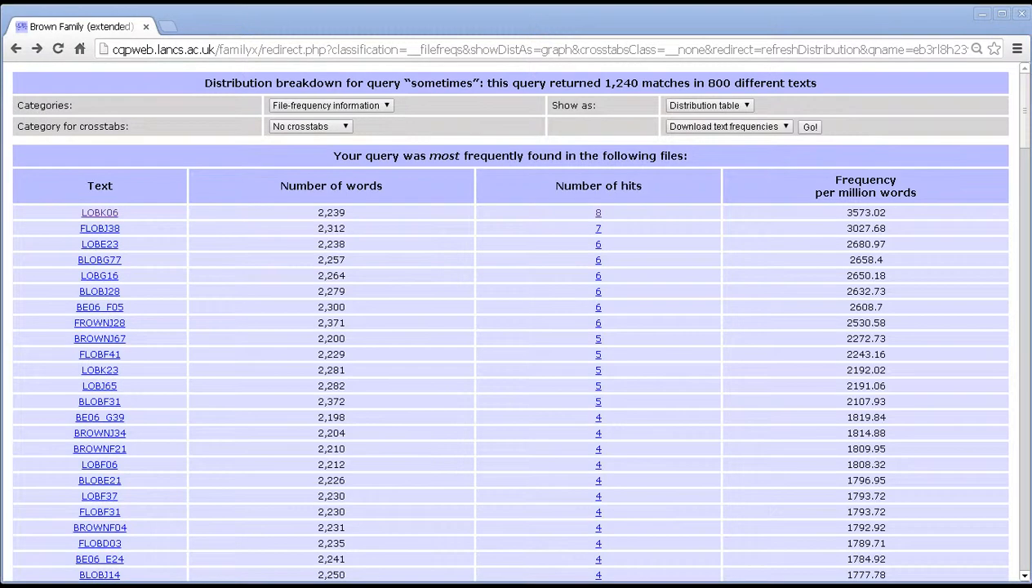
pyautogui.click(777, 128)
pyautogui.click(772, 138)
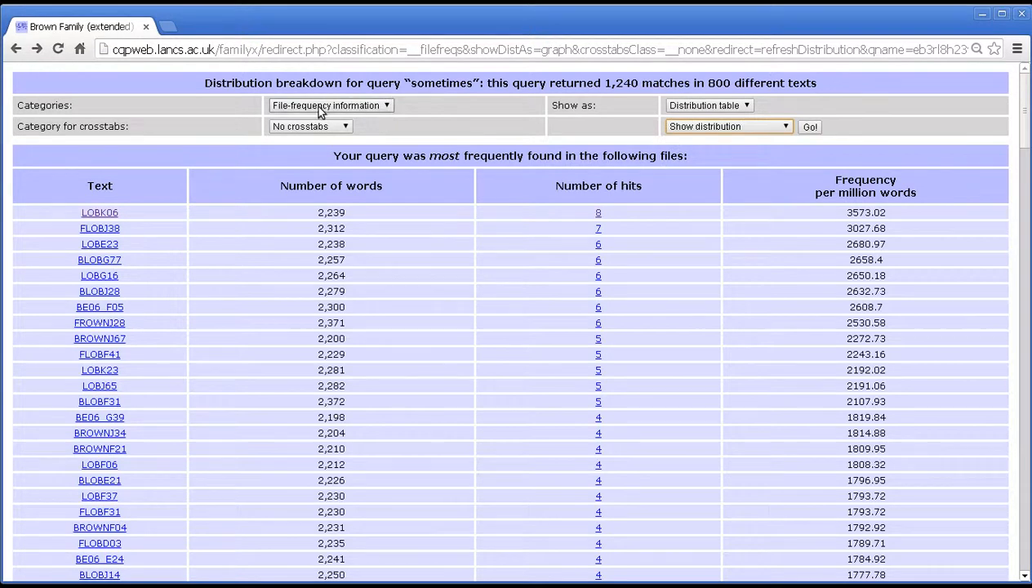
# Step: Show the distribution table by Time period, with Regional variety as the category for crosstabs
pyautogui.click(289, 111)
pyautogui.click(300, 119)
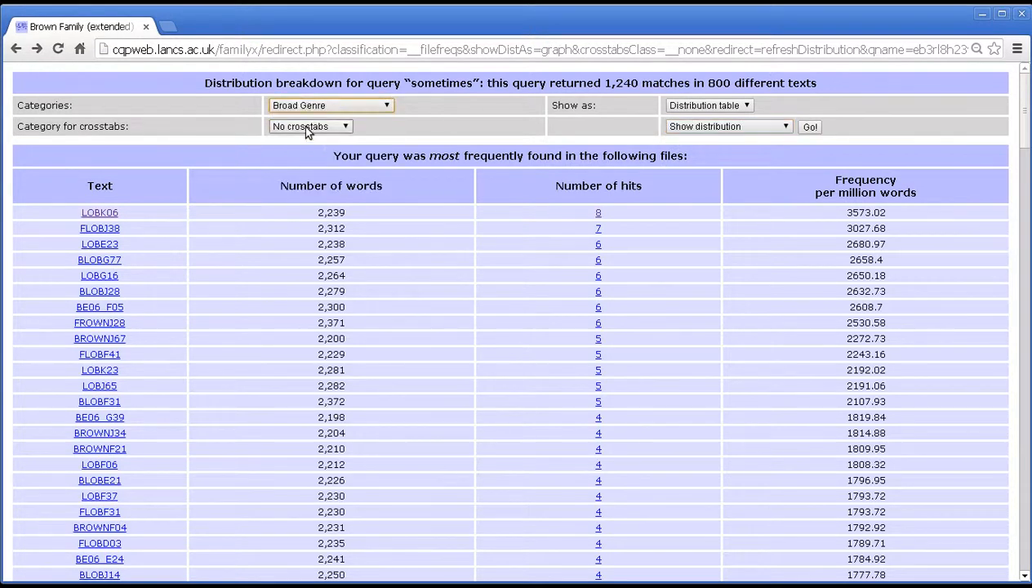
pyautogui.click(386, 106)
pyautogui.click(478, 118)
pyautogui.click(372, 106)
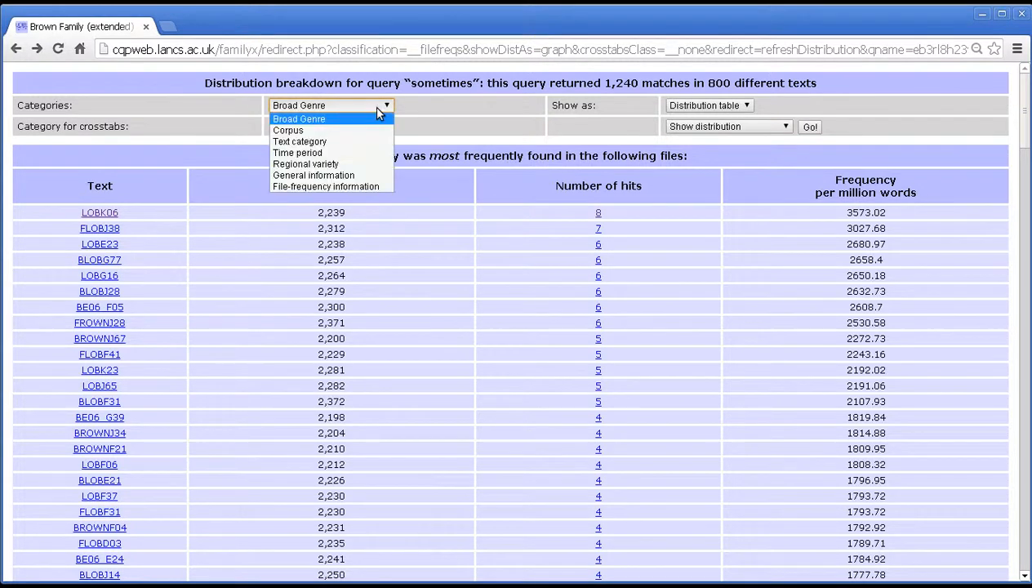
pyautogui.click(352, 153)
pyautogui.click(318, 129)
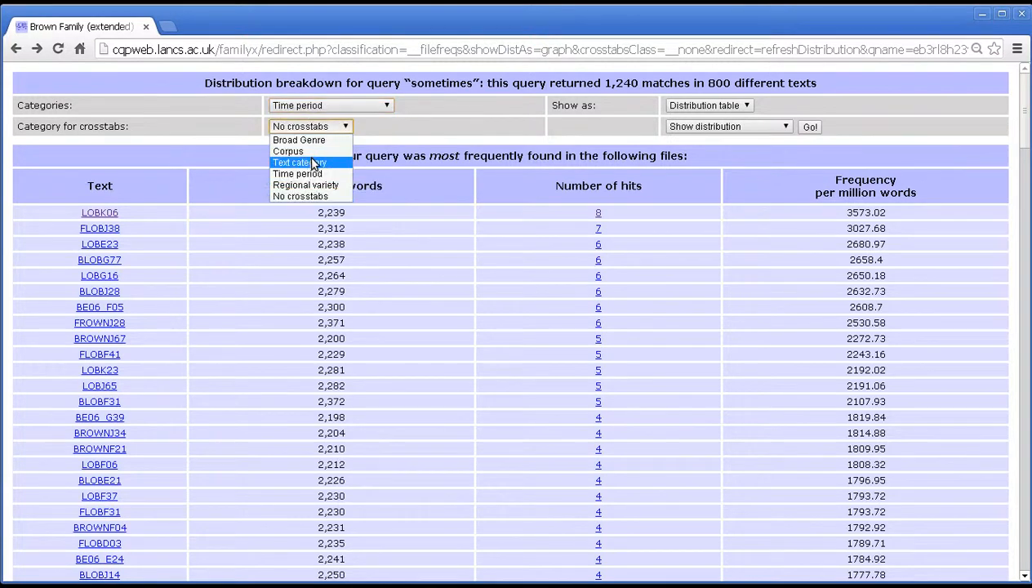
pyautogui.click(307, 184)
pyautogui.click(327, 162)
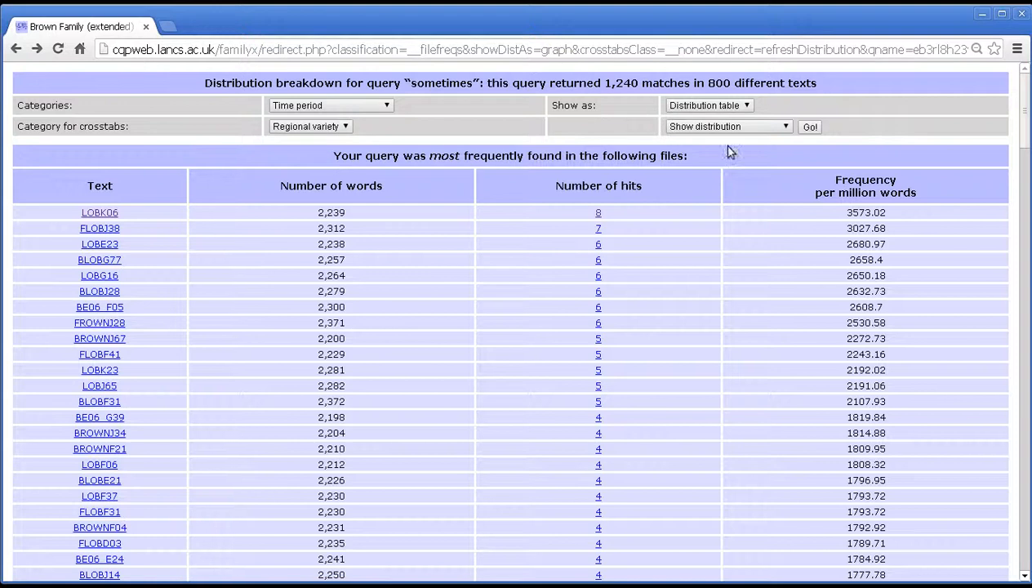
pyautogui.click(811, 128)
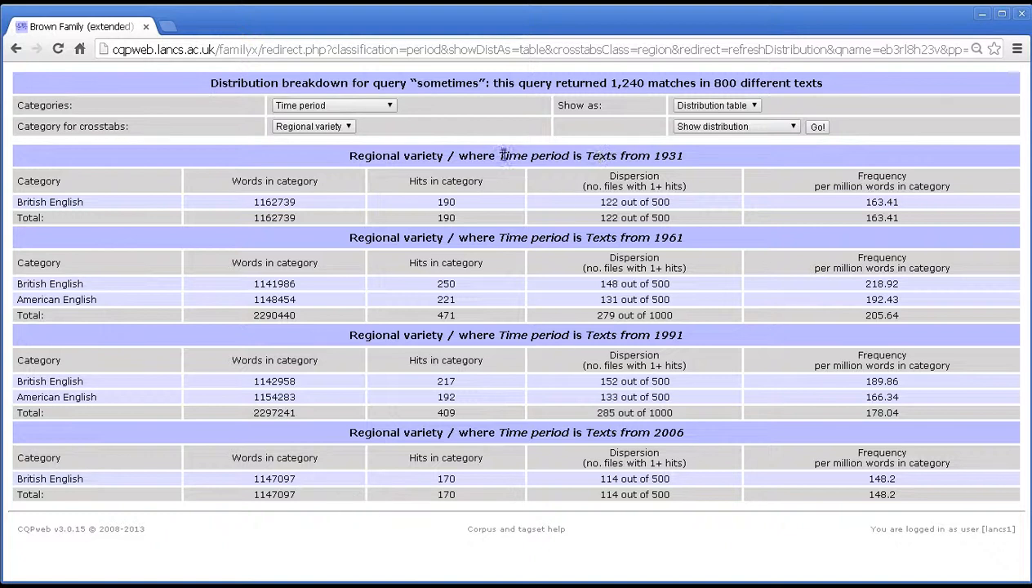
# Step: Examine the crosstab breakdown of regional variety within each time period, along with the crosstab and display options
pyautogui.moveTo(503, 155); pyautogui.dragTo(726, 156)
pyautogui.click(500, 181)
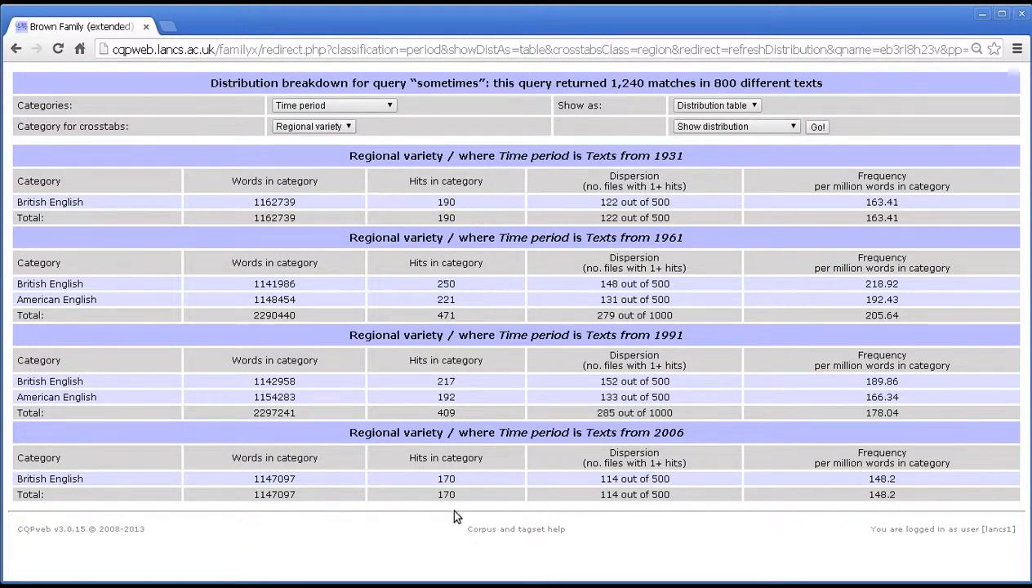
pyautogui.click(350, 126)
pyautogui.click(408, 128)
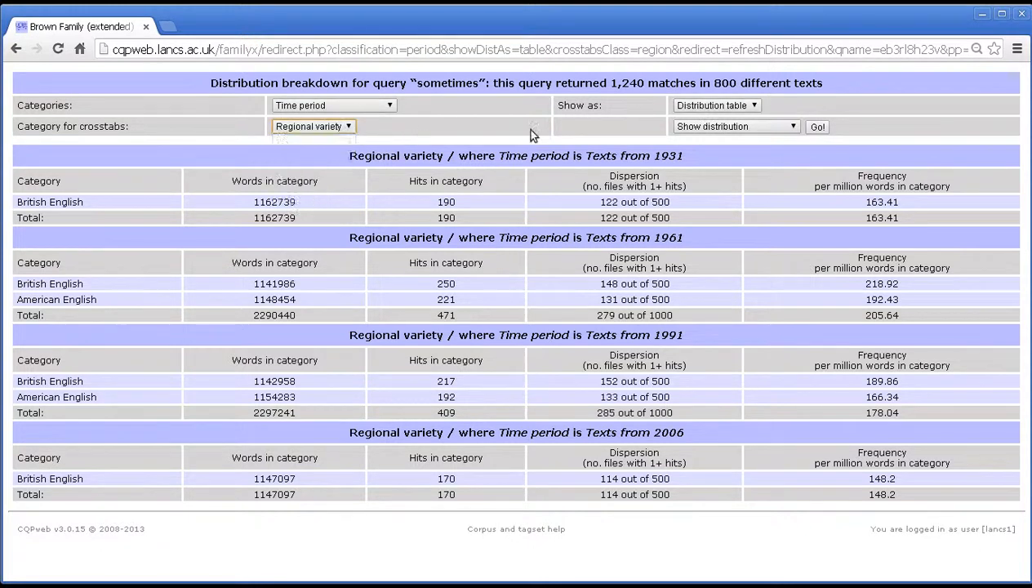
pyautogui.click(709, 108)
pyautogui.click(812, 108)
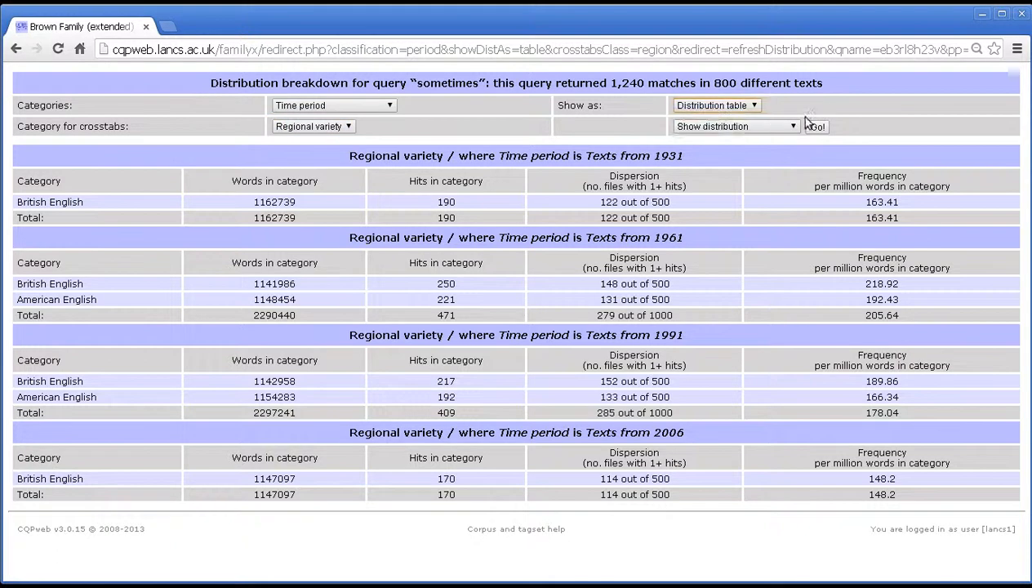
# Step: Leave the distribution breakdown and go back to the query result for "sometimes"
pyautogui.click(788, 126)
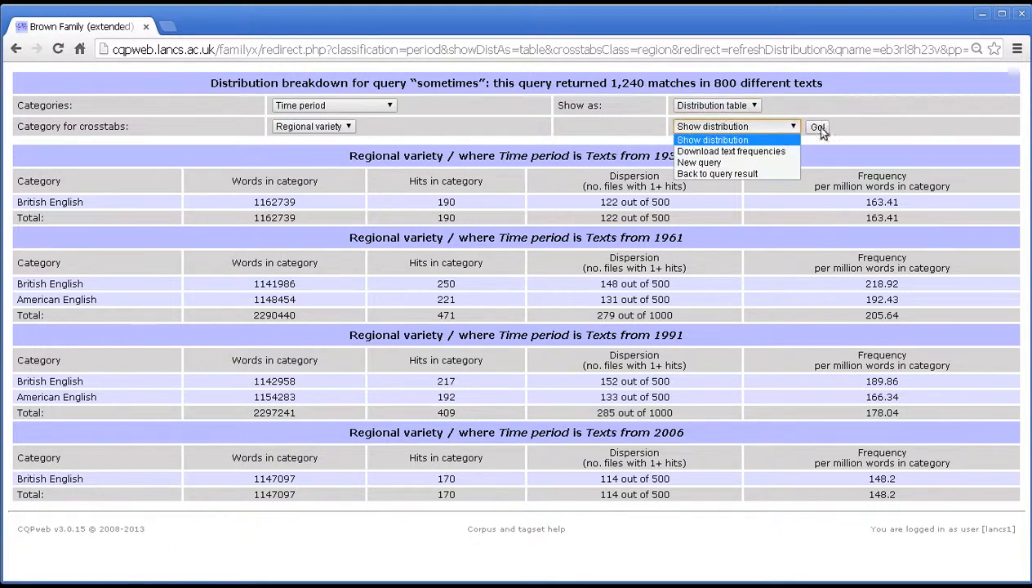
pyautogui.click(777, 162)
pyautogui.click(792, 127)
pyautogui.click(749, 172)
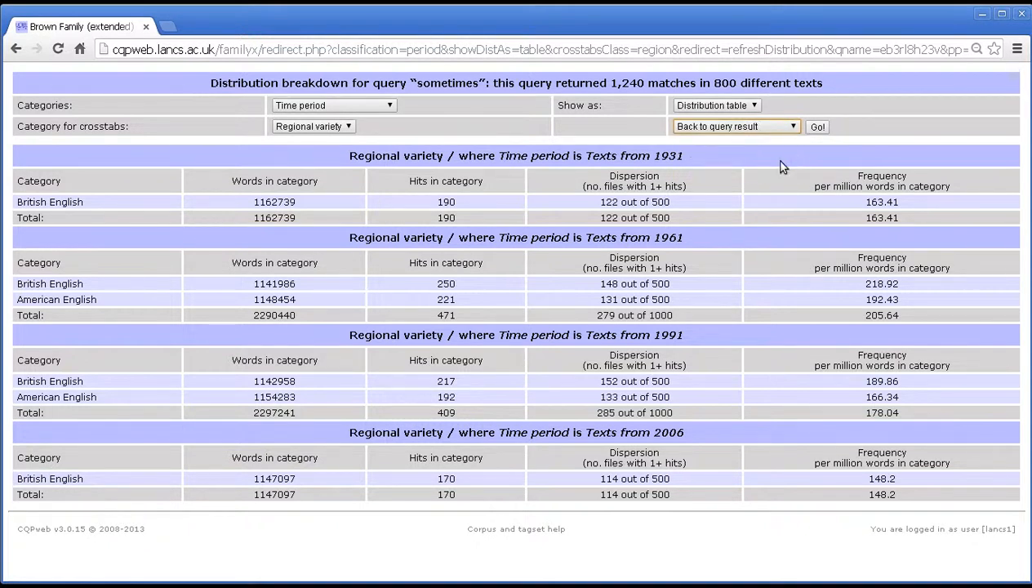
pyautogui.click(816, 129)
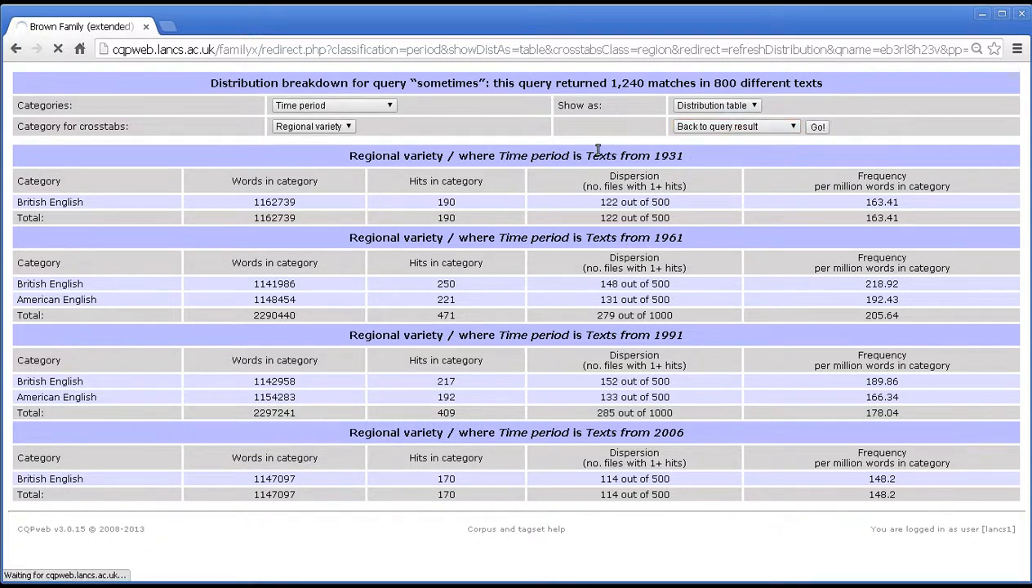